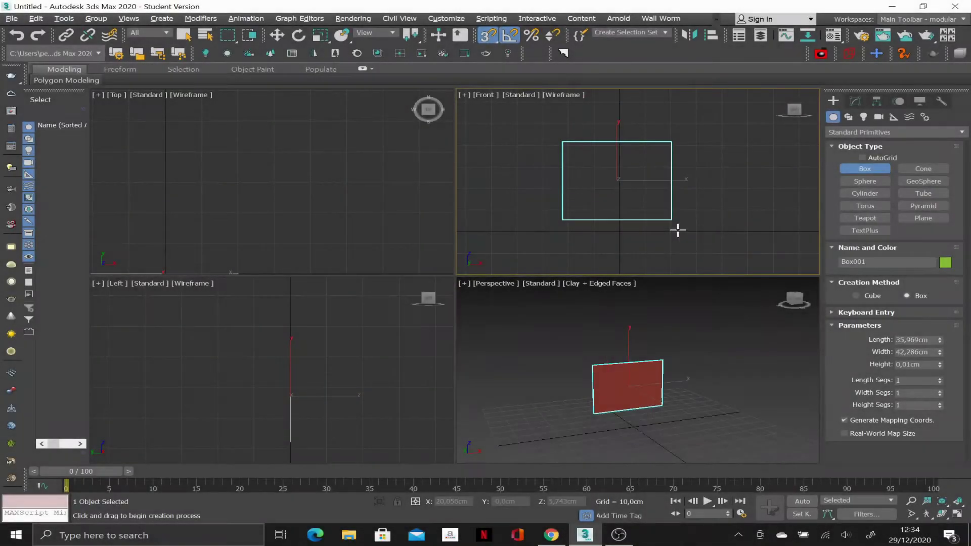
Step: Draw a box measuring 60 × 60 × 45 cm
{"action": "left_click_drag", "start_coordinate": [678, 230], "coordinate": [678, 231]}
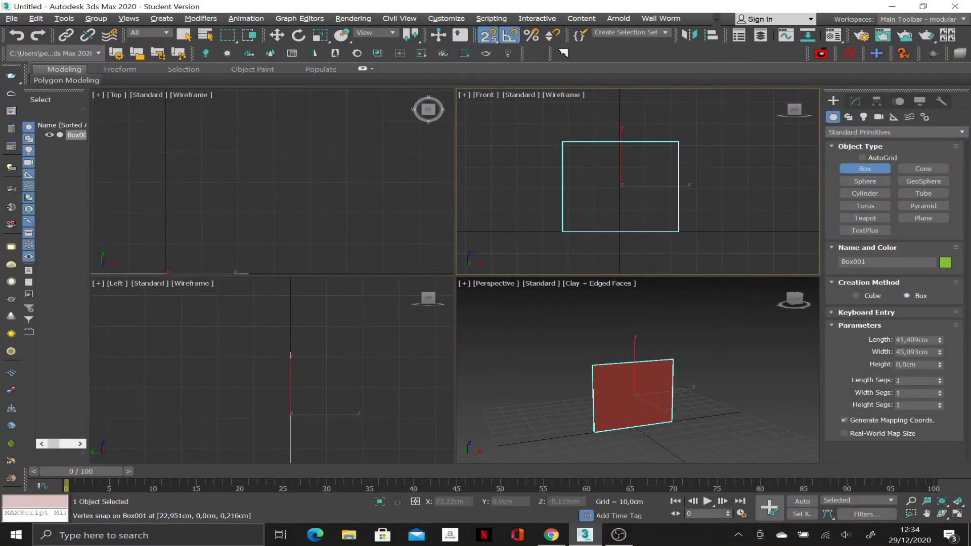
{"action": "type", "text": "0"}
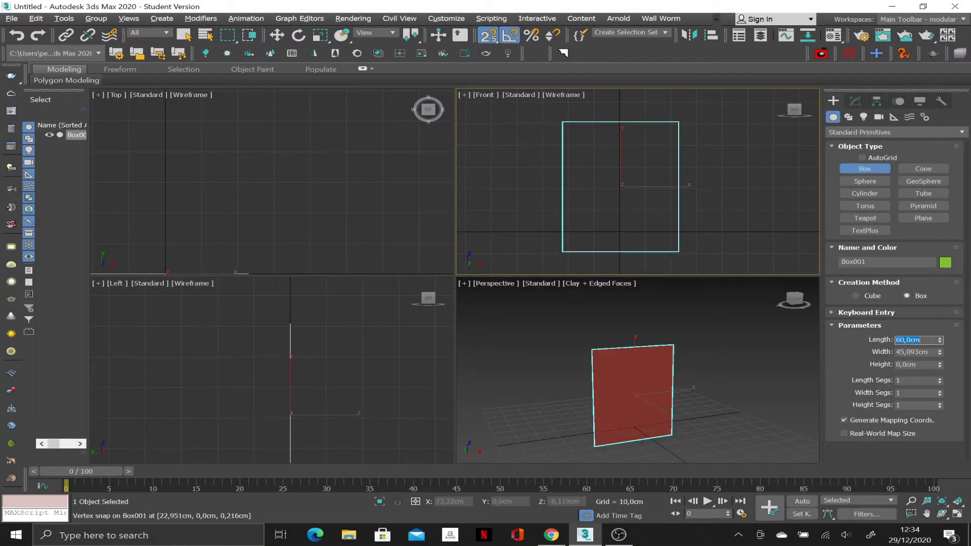
{"action": "key", "text": "Tab"}
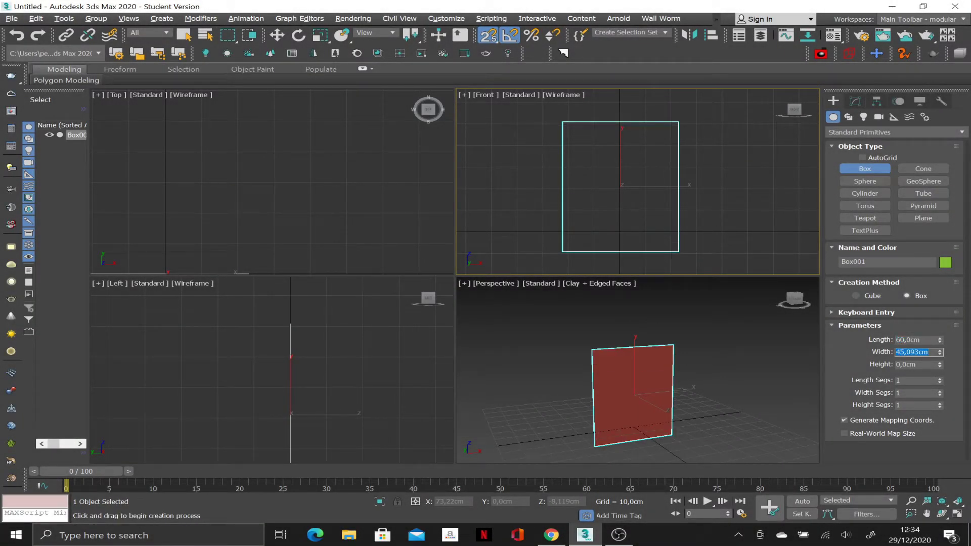
{"action": "type", "text": "60"}
{"action": "key", "text": "Return"}
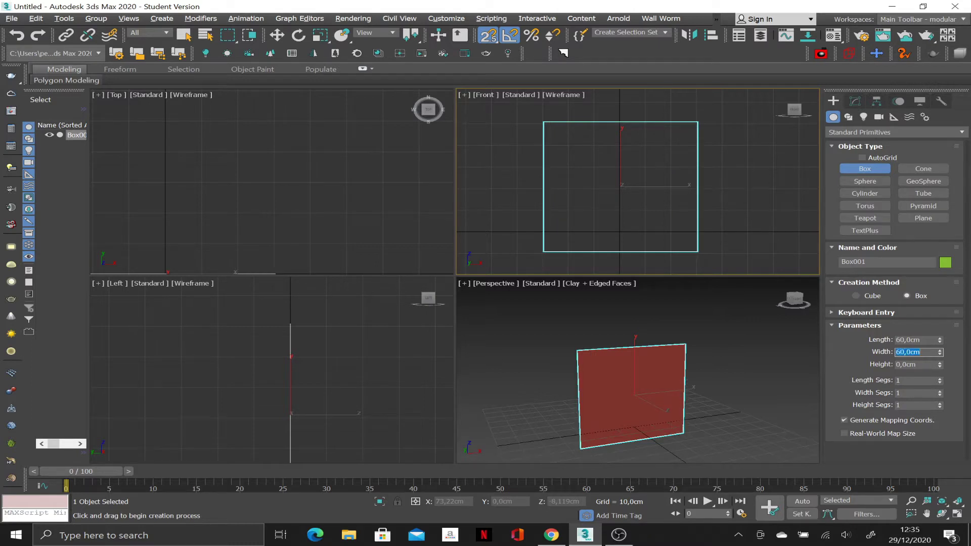
{"action": "type", "text": "45"}
{"action": "key", "text": "Return"}
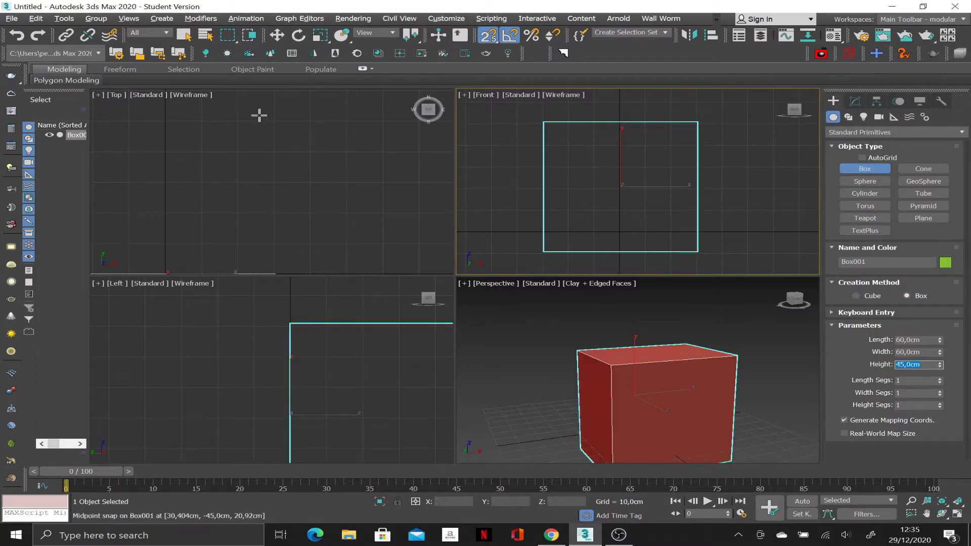
Step: Stack a copy of the box above the original
{"action": "key", "text": "w"}
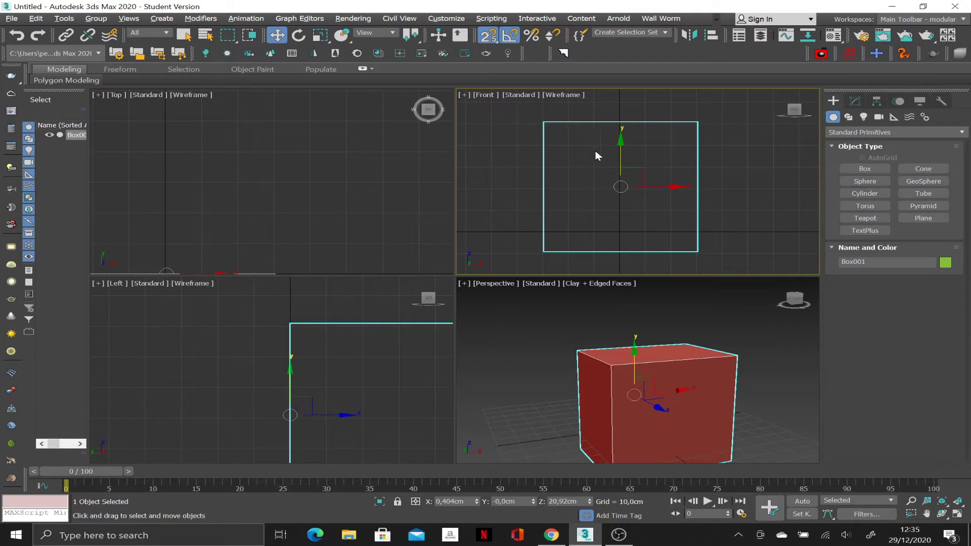
{"action": "left_click_drag", "start_coordinate": [619, 160], "coordinate": [620, 139], "text": "shift"}
{"action": "key", "text": "Return"}
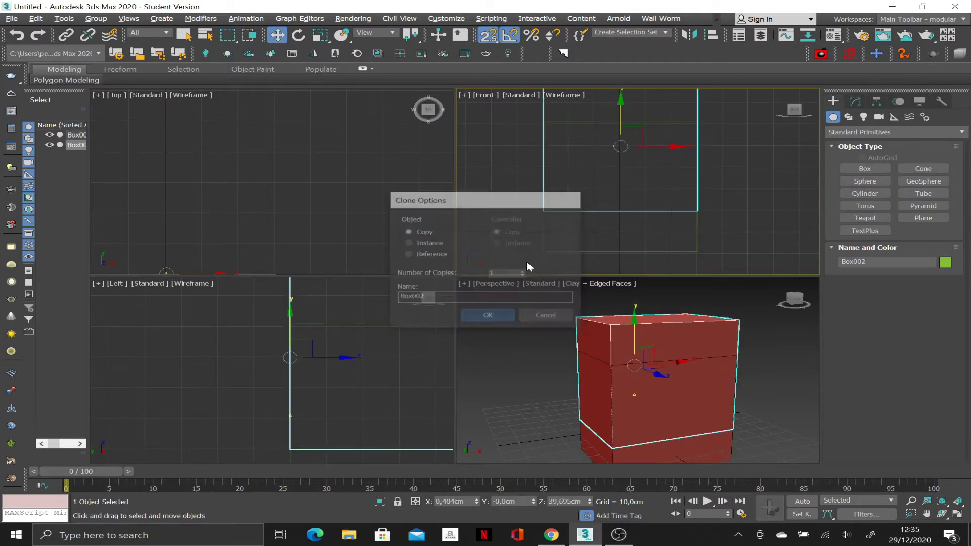
Step: Change the upper box's length to 25 cm
{"action": "left_click", "coordinate": [854, 101]}
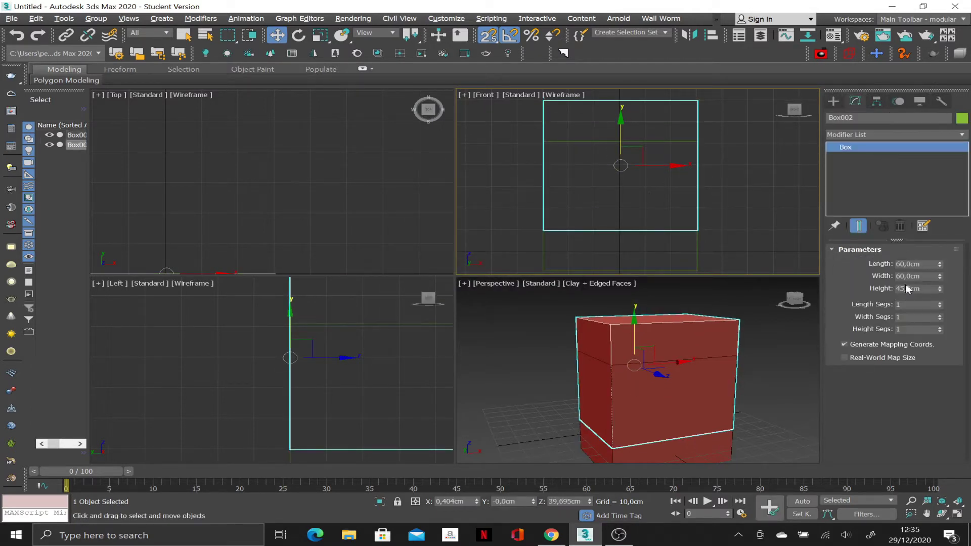
{"action": "left_click", "coordinate": [938, 290]}
{"action": "left_click", "coordinate": [940, 267]}
{"action": "type", "text": "35"}
{"action": "key", "text": "Return"}
{"action": "type", "text": "0"}
{"action": "key", "text": "Return"}
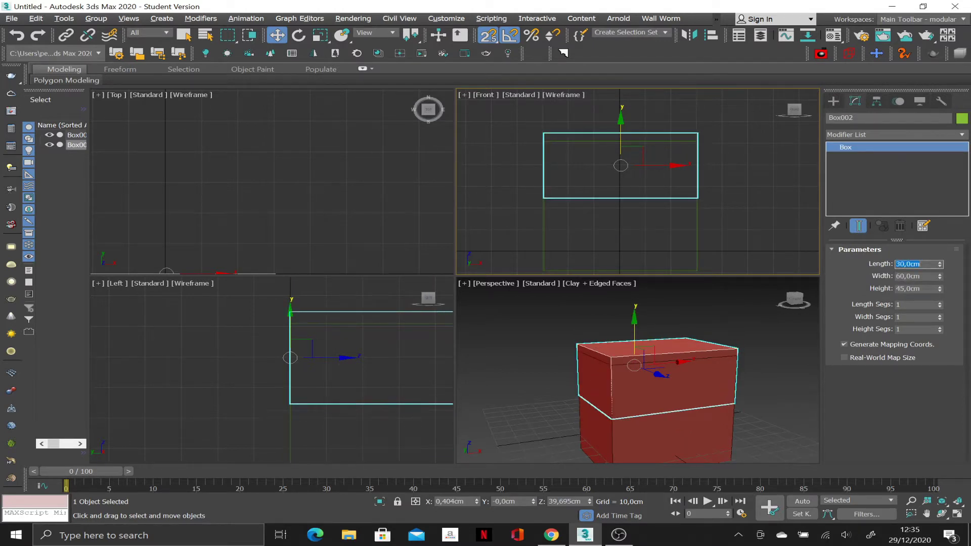
{"action": "type", "text": "25"}
{"action": "key", "text": "Return"}
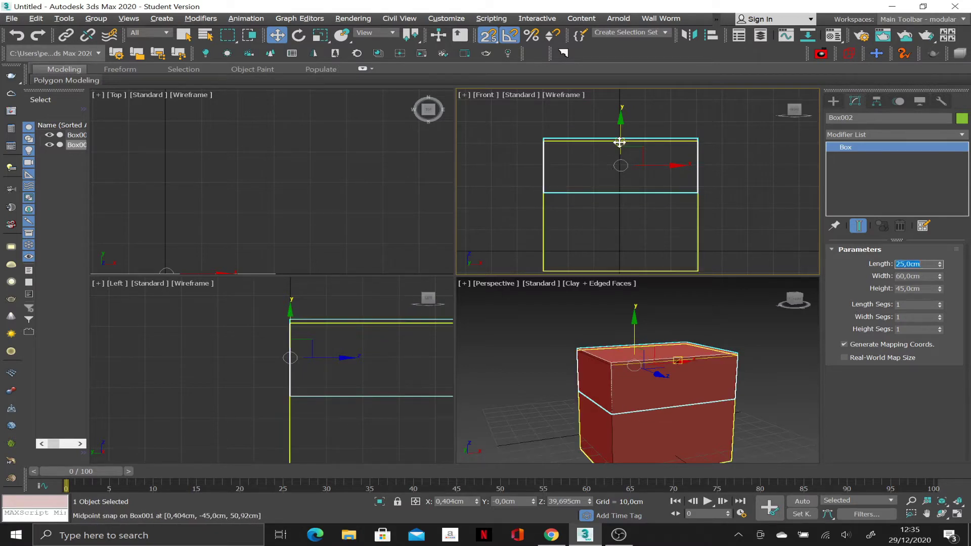
Step: Seat the 25 cm box on the lower box and drag a copy upward
{"action": "mouse_move", "coordinate": [618, 148]}
{"action": "left_mouse_down"}
{"action": "mouse_move", "coordinate": [614, 180]}
{"action": "mouse_move", "coordinate": [761, 196]}
{"action": "mouse_move", "coordinate": [632, 165]}
{"action": "left_mouse_up"}
{"action": "scroll", "coordinate": [588, 154], "scroll_direction": "down", "scroll_amount": 3}
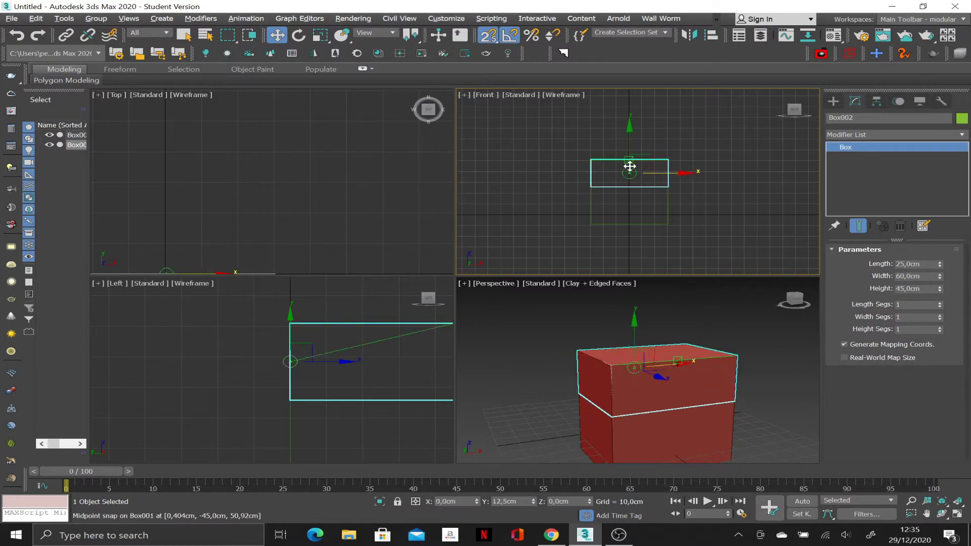
{"action": "scroll", "coordinate": [633, 164], "scroll_direction": "up", "scroll_amount": 3}
{"action": "left_click_drag", "start_coordinate": [649, 124], "coordinate": [649, 48], "text": "shift"}
Step: Make the copy a 2 cm slab and snap it onto the top of the stack
{"action": "left_click", "coordinate": [489, 317]}
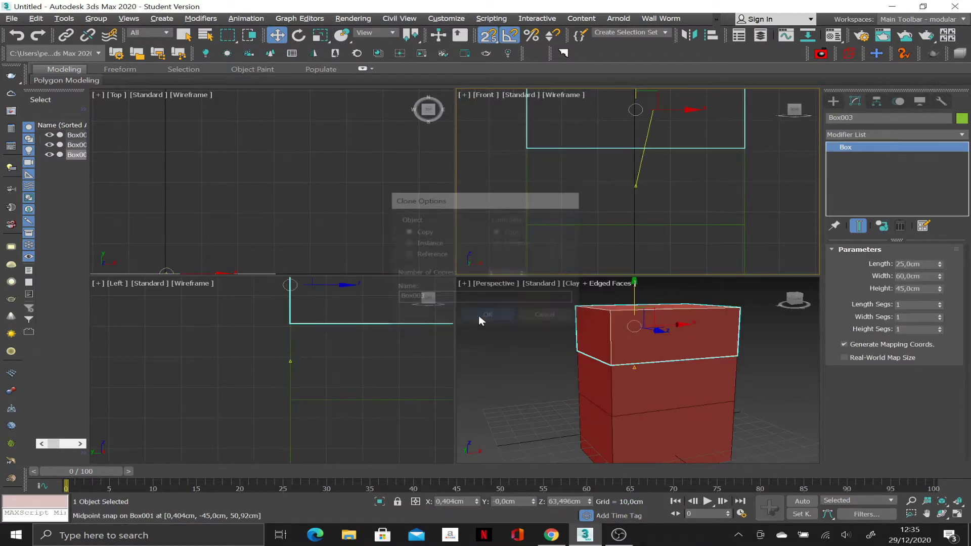
{"action": "double_click", "coordinate": [916, 264]}
{"action": "type", "text": "2"}
{"action": "key", "text": "Return"}
{"action": "middle_click_drag", "start_coordinate": [742, 113], "coordinate": [694, 126]}
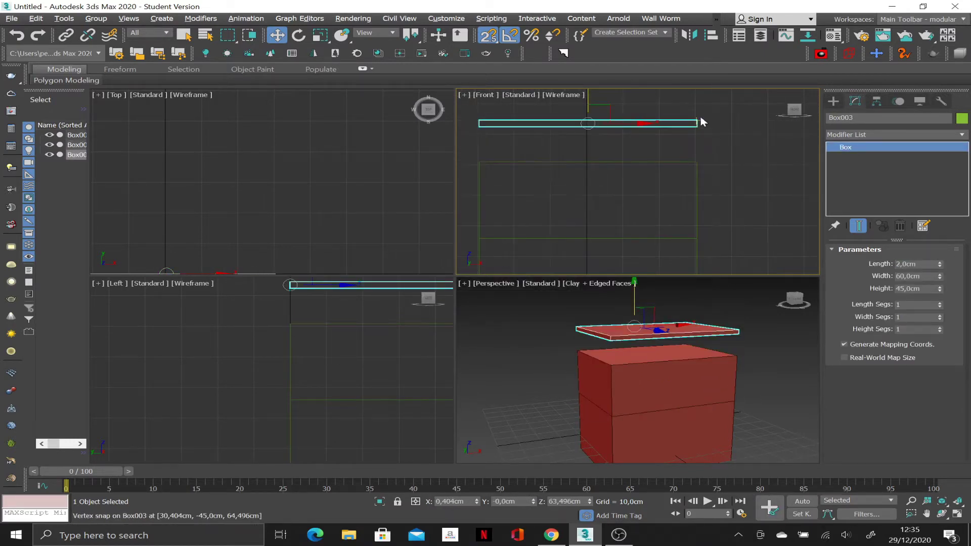
{"action": "left_click_drag", "start_coordinate": [695, 120], "coordinate": [606, 188]}
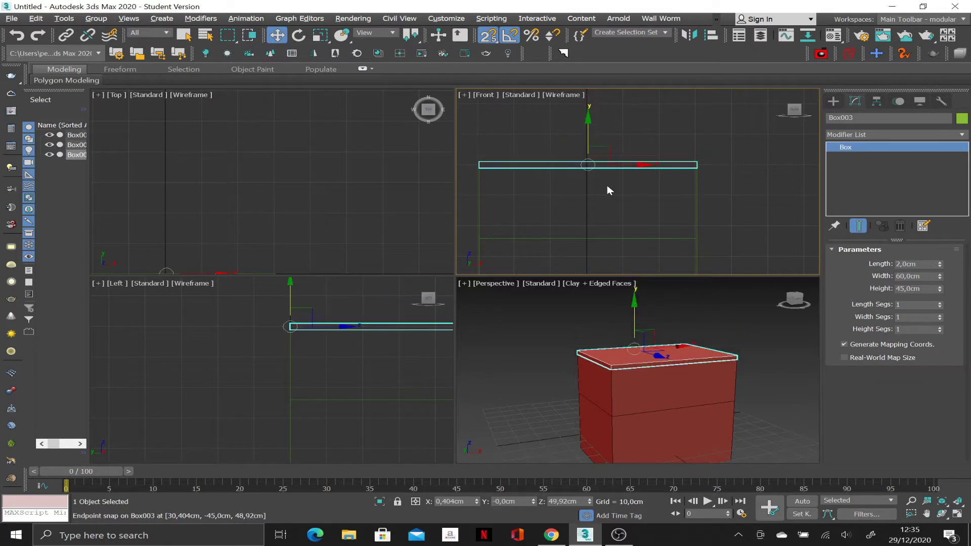
{"action": "middle_click_drag", "start_coordinate": [607, 189], "coordinate": [625, 192]}
Step: Clone the slab down to the middle seam, then select the upper box
{"action": "left_click_drag", "start_coordinate": [625, 193], "coordinate": [615, 214], "text": "shift"}
{"action": "left_click", "coordinate": [490, 317]}
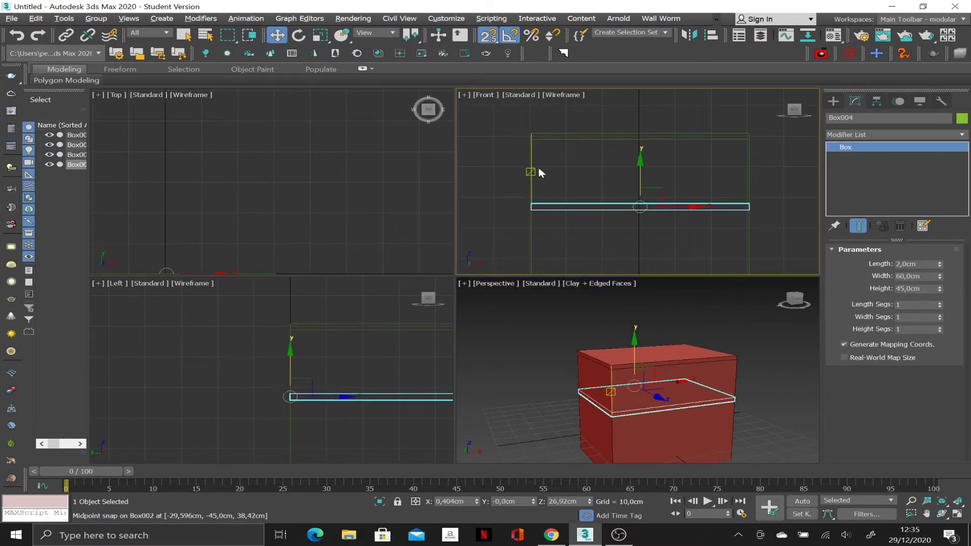
{"action": "left_click", "coordinate": [575, 194]}
{"action": "left_click", "coordinate": [530, 238]}
{"action": "scroll", "coordinate": [693, 169], "scroll_direction": "down", "scroll_amount": 2}
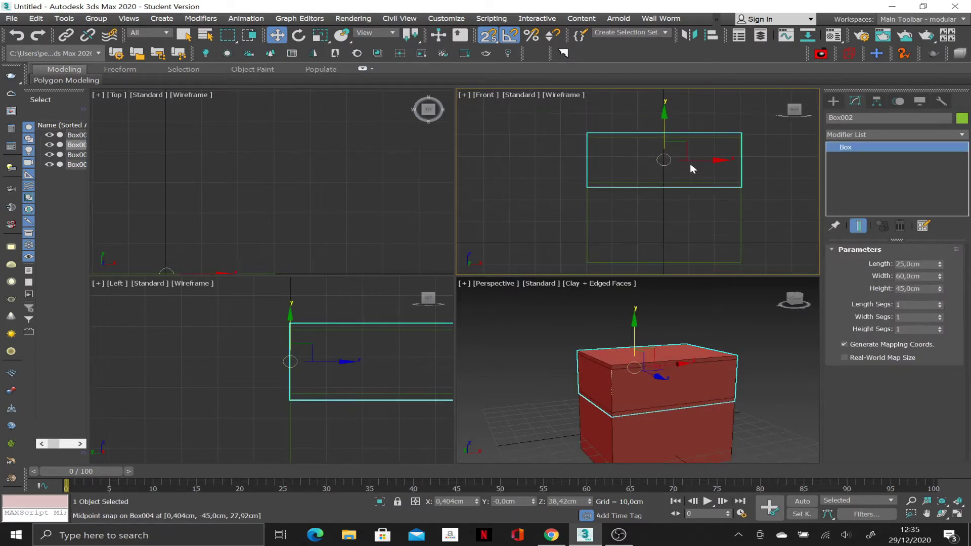
Step: Clone the upper box to the left as a 21 cm long, 2 cm wide panel
{"action": "left_click_drag", "start_coordinate": [692, 168], "coordinate": [520, 174], "text": "shift"}
{"action": "left_click", "coordinate": [490, 317]}
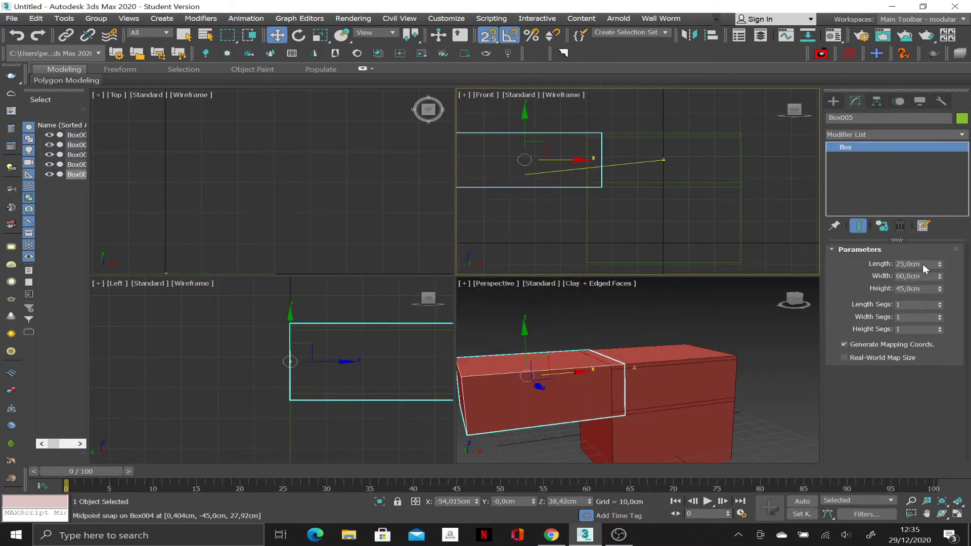
{"action": "double_click", "coordinate": [923, 264]}
{"action": "type", "text": "21"}
{"action": "key", "text": "Return"}
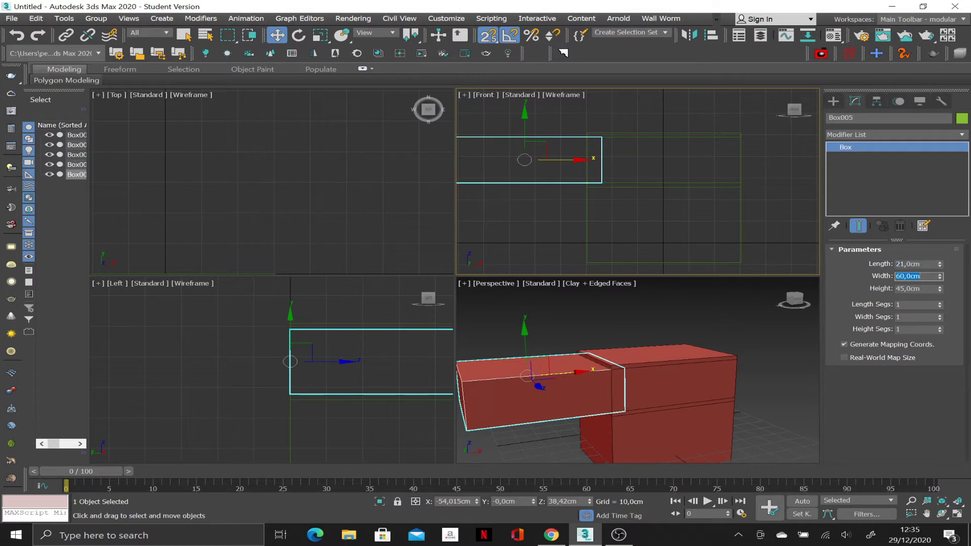
{"action": "type", "text": "2"}
{"action": "key", "text": "Return"}
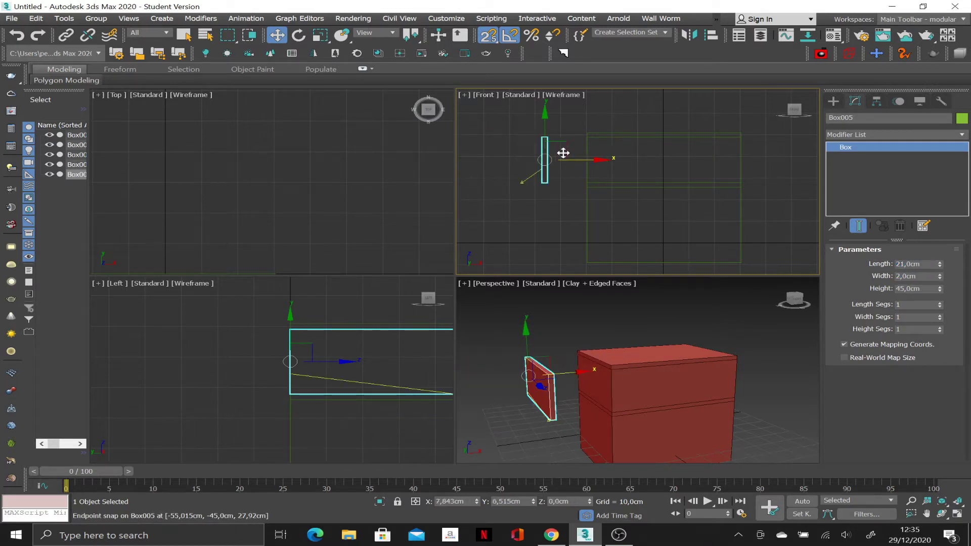
Step: Copy the thin panel to the right and snap it to the right end
{"action": "left_click_drag", "start_coordinate": [562, 153], "coordinate": [712, 153], "text": "shift"}
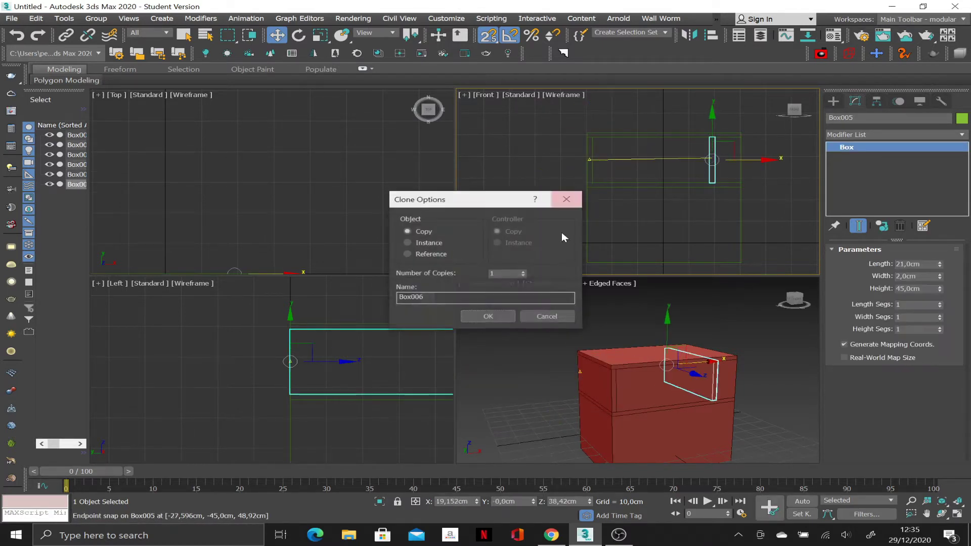
{"action": "left_click", "coordinate": [488, 316]}
{"action": "scroll", "coordinate": [712, 179], "scroll_direction": "up", "scroll_amount": 3}
{"action": "mouse_move", "coordinate": [713, 179]}
{"action": "left_mouse_down"}
{"action": "mouse_move", "coordinate": [746, 176]}
{"action": "mouse_move", "coordinate": [623, 176]}
{"action": "left_mouse_up"}
{"action": "scroll", "coordinate": [630, 178], "scroll_direction": "down", "scroll_amount": 2}
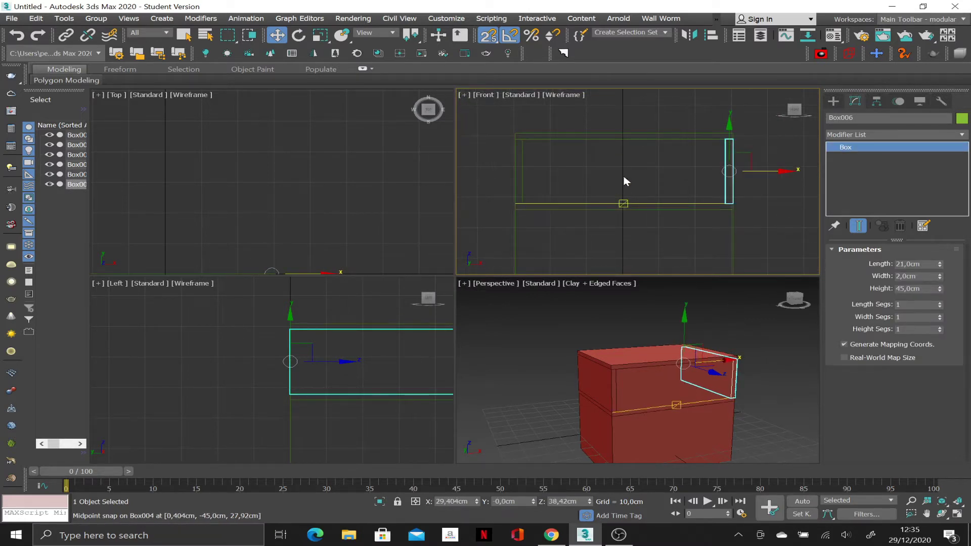
{"action": "left_click", "coordinate": [623, 177]}
{"action": "left_click", "coordinate": [833, 101]}
Step: Create a 10.5 × 56 × 2 cm drawer front and move it to the body's front
{"action": "left_click", "coordinate": [862, 169]}
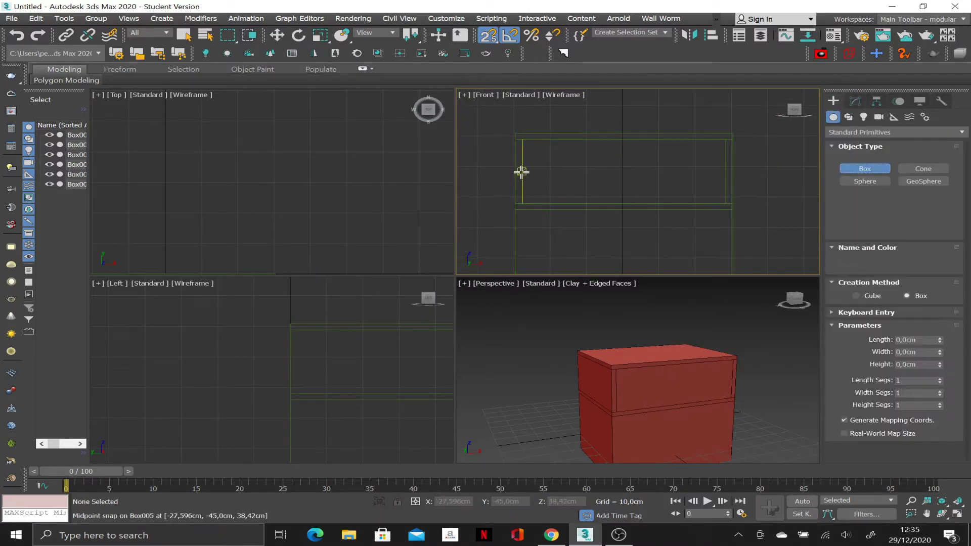
{"action": "left_click_drag", "start_coordinate": [522, 171], "coordinate": [725, 201]}
{"action": "left_click", "coordinate": [724, 201]}
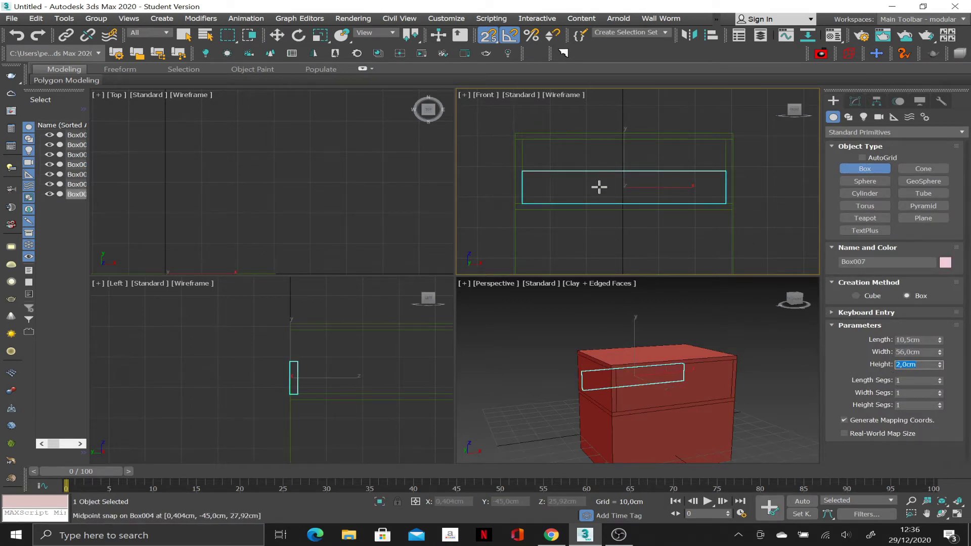
{"action": "key", "text": "w"}
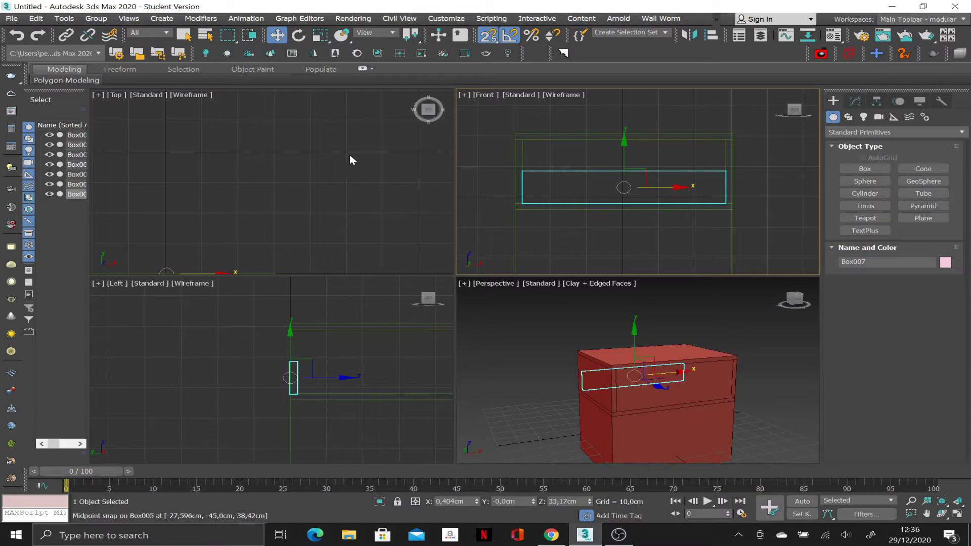
{"action": "key", "text": "alt+w"}
{"action": "middle_click_drag", "start_coordinate": [306, 227], "coordinate": [566, 206]}
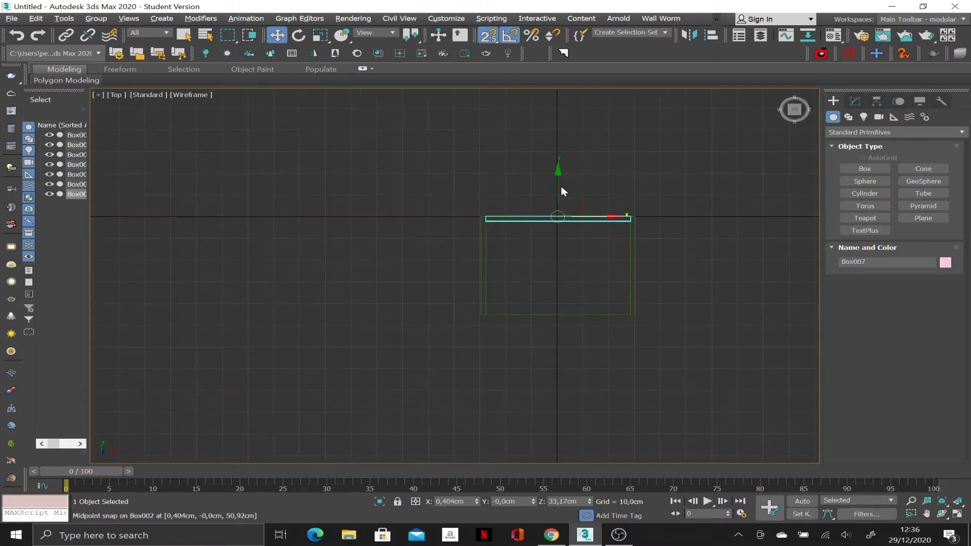
{"action": "mouse_move", "coordinate": [561, 191]}
{"action": "left_mouse_down"}
{"action": "mouse_move", "coordinate": [526, 278]}
{"action": "mouse_move", "coordinate": [535, 342]}
{"action": "left_mouse_up"}
Step: Copy the drawer front upward in Front view and delete an unwanted box
{"action": "scroll", "coordinate": [526, 278], "scroll_direction": "up", "scroll_amount": 3}
{"action": "key", "text": "f"}
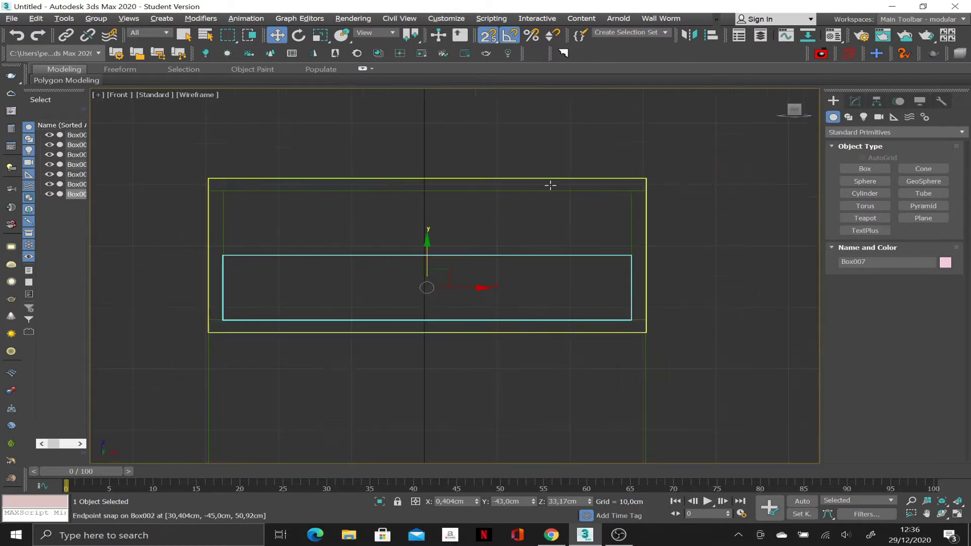
{"action": "mouse_move", "coordinate": [427, 260]}
{"action": "left_mouse_down"}
{"action": "mouse_move", "coordinate": [606, 135]}
{"action": "mouse_move", "coordinate": [610, 256]}
{"action": "left_mouse_up"}
{"action": "left_click", "coordinate": [493, 317]}
{"action": "key", "text": "Delete"}
Step: Draw a cylinder with 2 cm radius near the body's front-left corner in Top view
{"action": "left_click", "coordinate": [864, 194]}
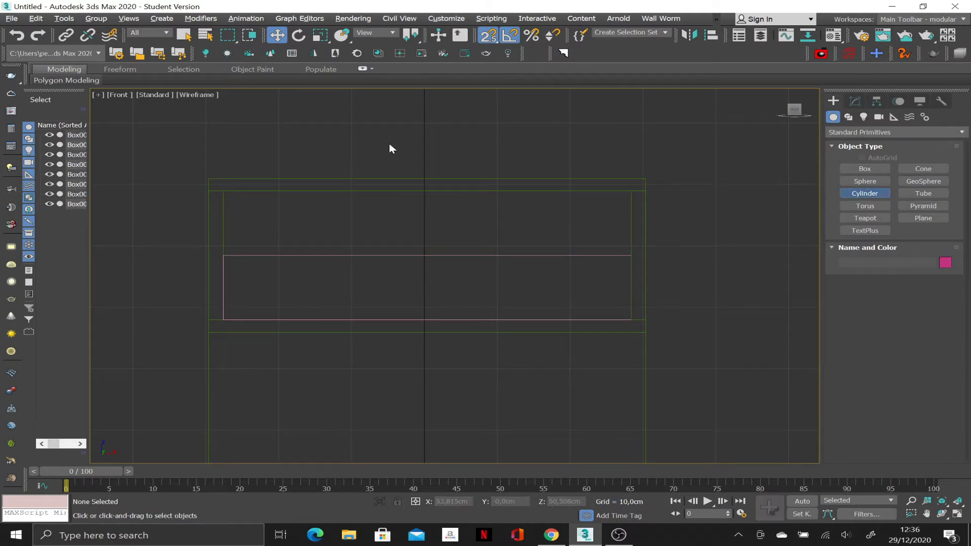
{"action": "key", "text": "alt+w"}
{"action": "key", "text": "alt+w"}
{"action": "left_click_drag", "start_coordinate": [464, 312], "coordinate": [479, 312]}
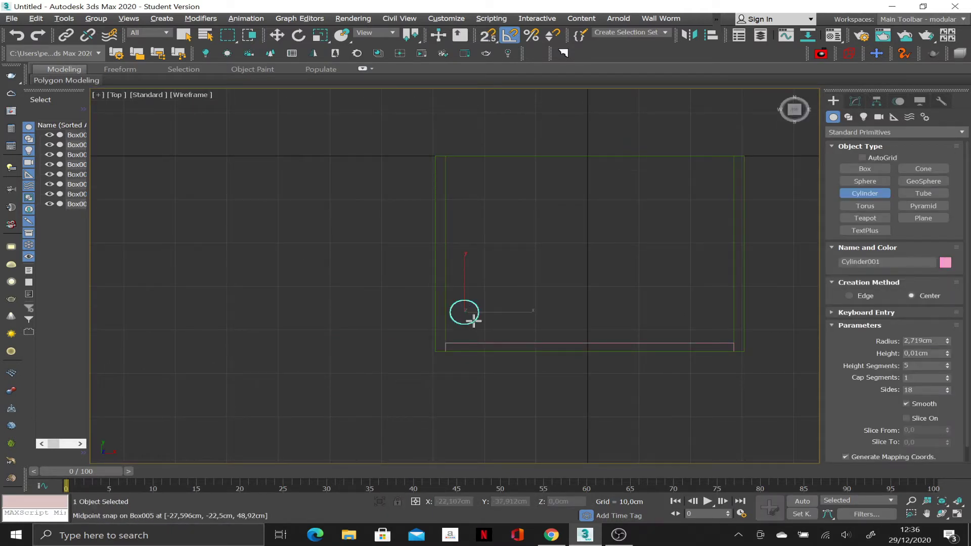
{"action": "double_click", "coordinate": [924, 341]}
{"action": "type", "text": "2"}
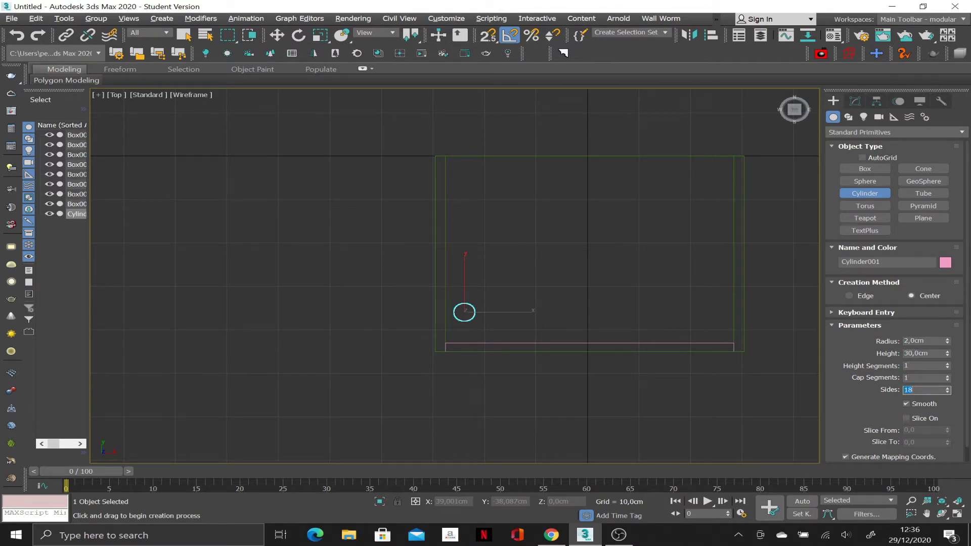
{"action": "type", "text": "100"}
{"action": "key", "text": "w"}
{"action": "scroll", "coordinate": [497, 309], "scroll_direction": "up", "scroll_amount": 3}
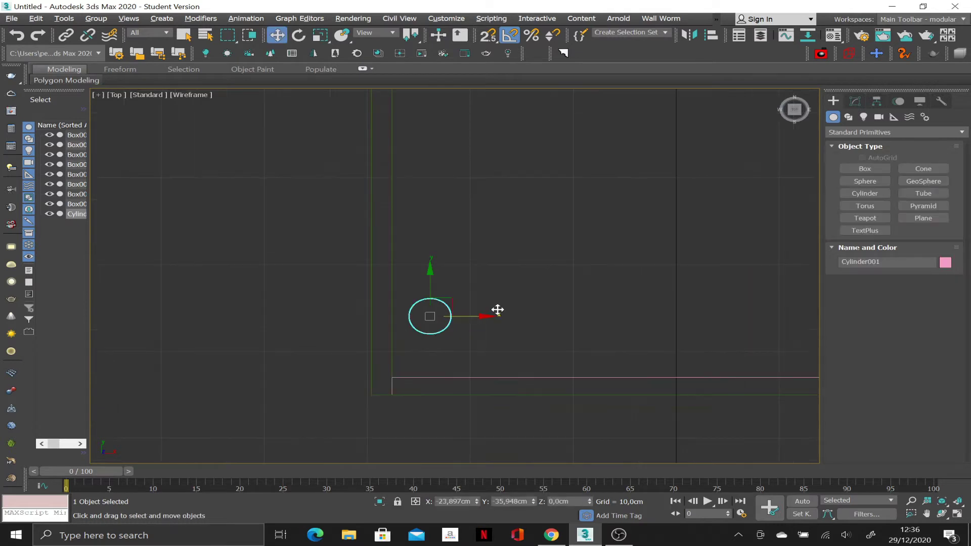
{"action": "left_click_drag", "start_coordinate": [452, 299], "coordinate": [461, 317]}
Step: Snap the cylinder under the body and set its height to 35 cm
{"action": "key", "text": "alt+w"}
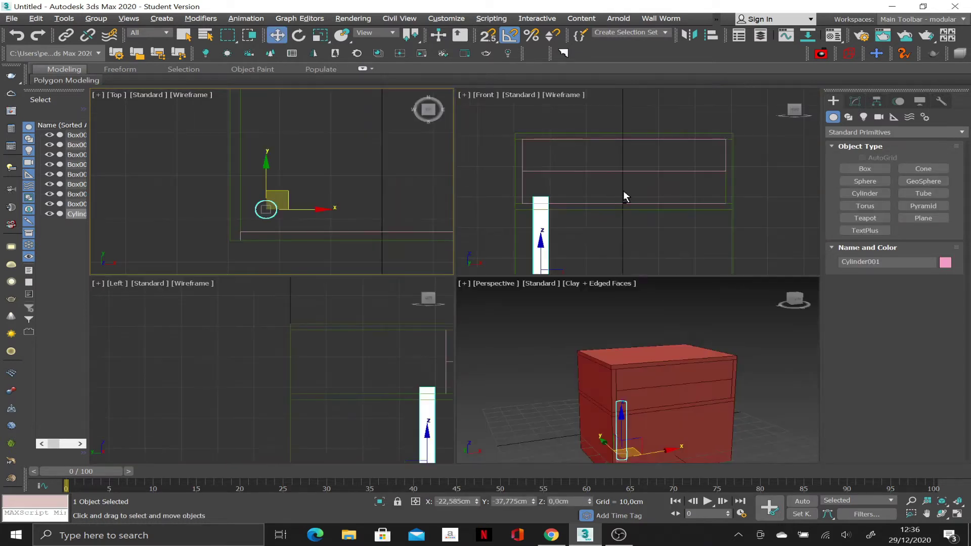
{"action": "key", "text": "alt+w"}
{"action": "left_click", "coordinate": [855, 101]}
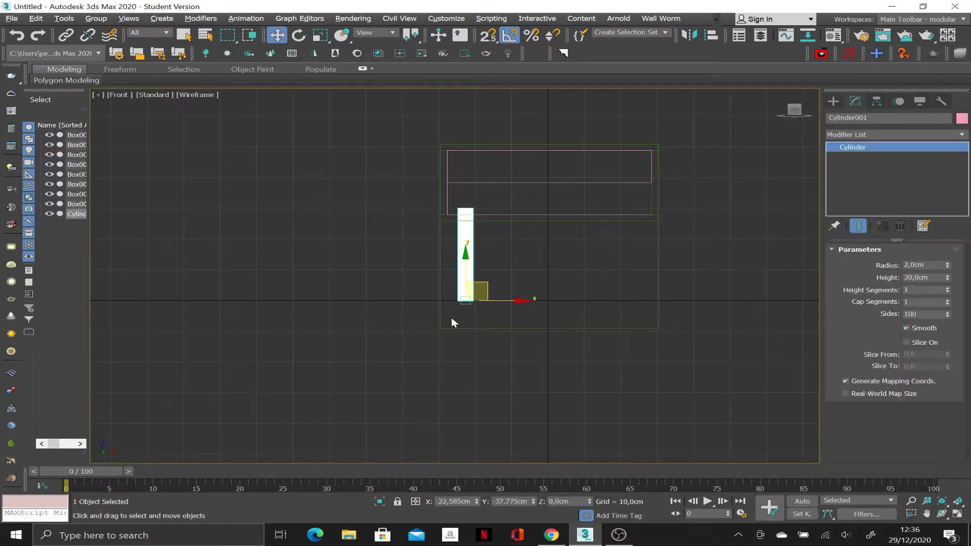
{"action": "key", "text": "s"}
{"action": "mouse_move", "coordinate": [462, 274]}
{"action": "left_mouse_down"}
{"action": "mouse_move", "coordinate": [509, 317]}
{"action": "mouse_move", "coordinate": [440, 328]}
{"action": "left_mouse_up"}
{"action": "scroll", "coordinate": [470, 289], "scroll_direction": "up", "scroll_amount": 4}
{"action": "scroll", "coordinate": [508, 264], "scroll_direction": "up", "scroll_amount": 2}
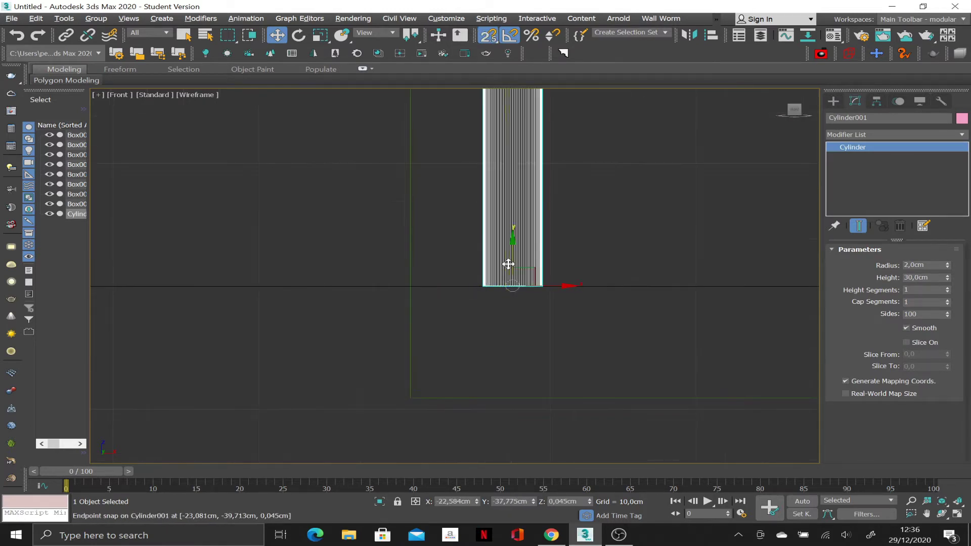
{"action": "left_click_drag", "start_coordinate": [509, 262], "coordinate": [411, 384]}
{"action": "scroll", "coordinate": [507, 232], "scroll_direction": "down", "scroll_amount": 3}
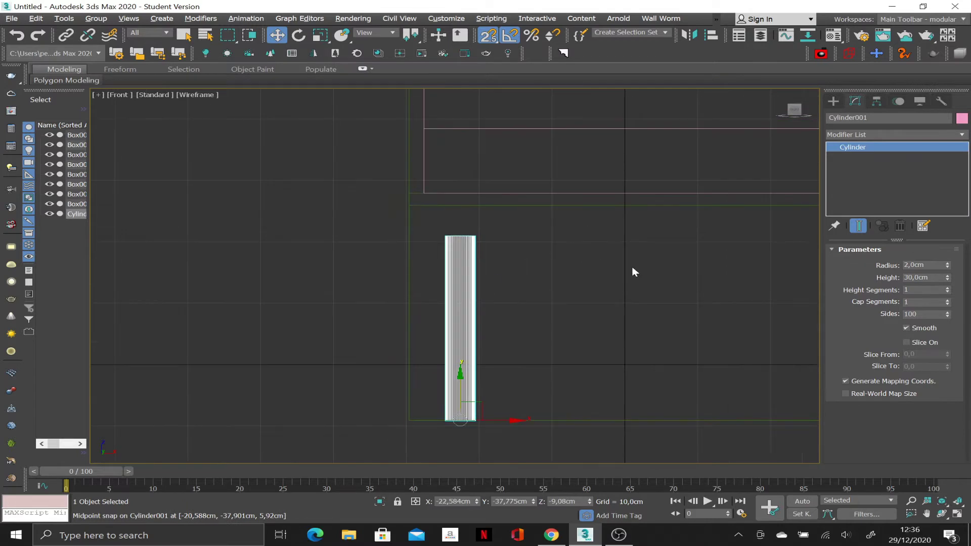
{"action": "type", "text": "35"}
{"action": "key", "text": "Return"}
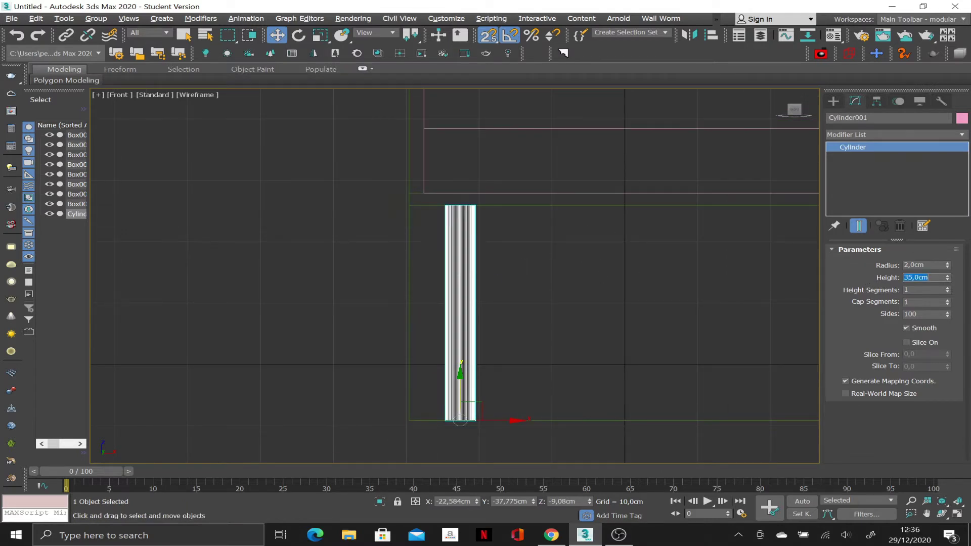
Step: Convert the leg to Editable Poly and scale its bottom vertex ring down to taper it
{"action": "right_click", "coordinate": [592, 243]}
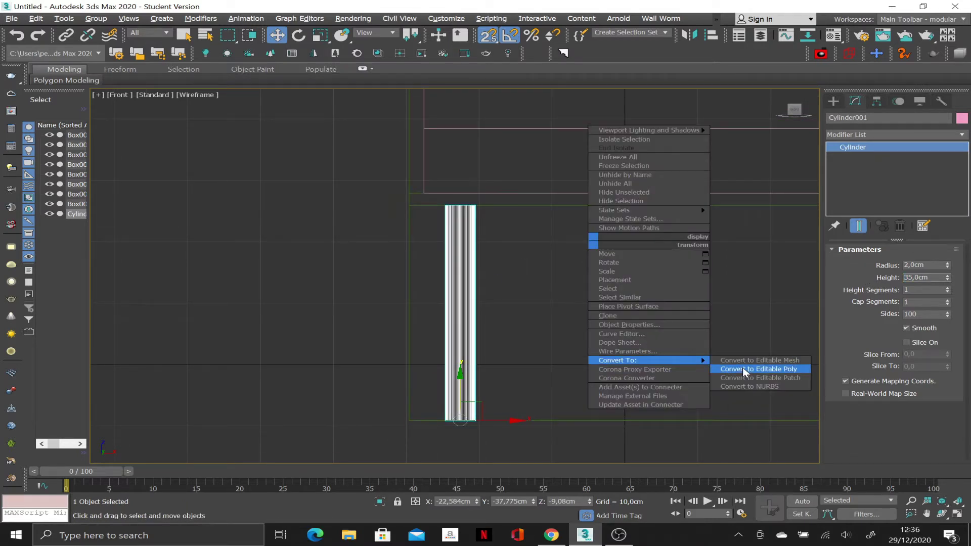
{"action": "left_click", "coordinate": [733, 371]}
{"action": "left_click", "coordinate": [854, 263]}
{"action": "left_click_drag", "start_coordinate": [417, 398], "coordinate": [489, 430]}
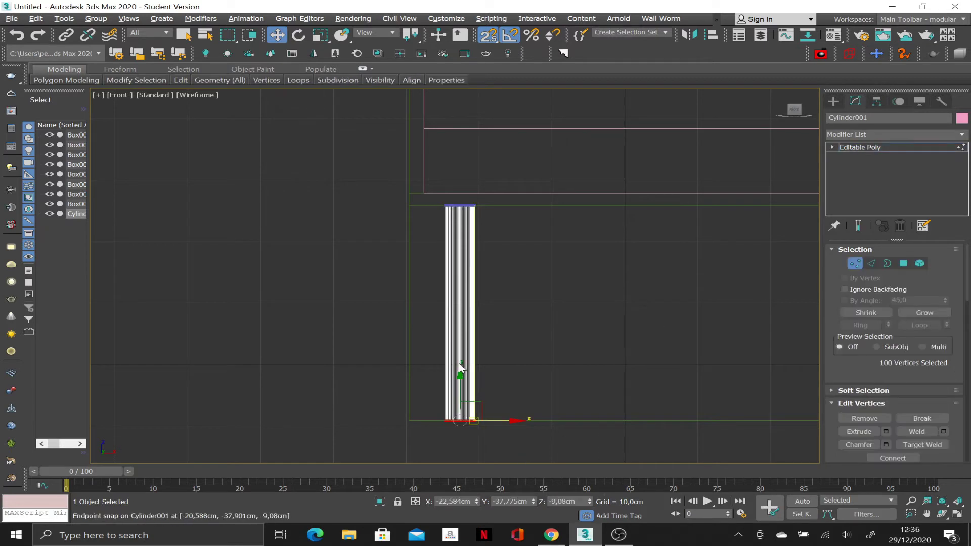
{"action": "key", "text": "r"}
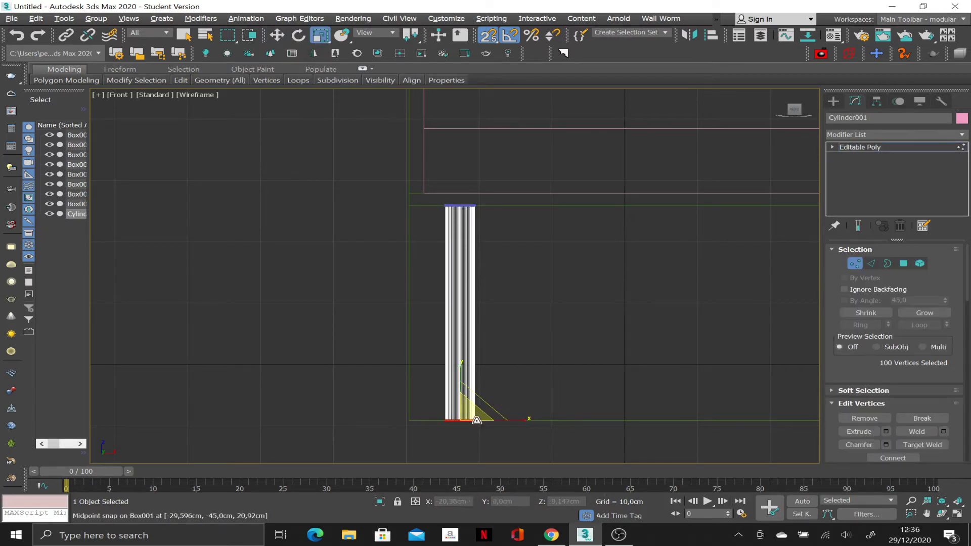
{"action": "left_click_drag", "start_coordinate": [464, 426], "coordinate": [442, 455]}
Step: Shift the top vertex ring in Top view so the leg slants outward
{"action": "left_click_drag", "start_coordinate": [420, 198], "coordinate": [479, 241]}
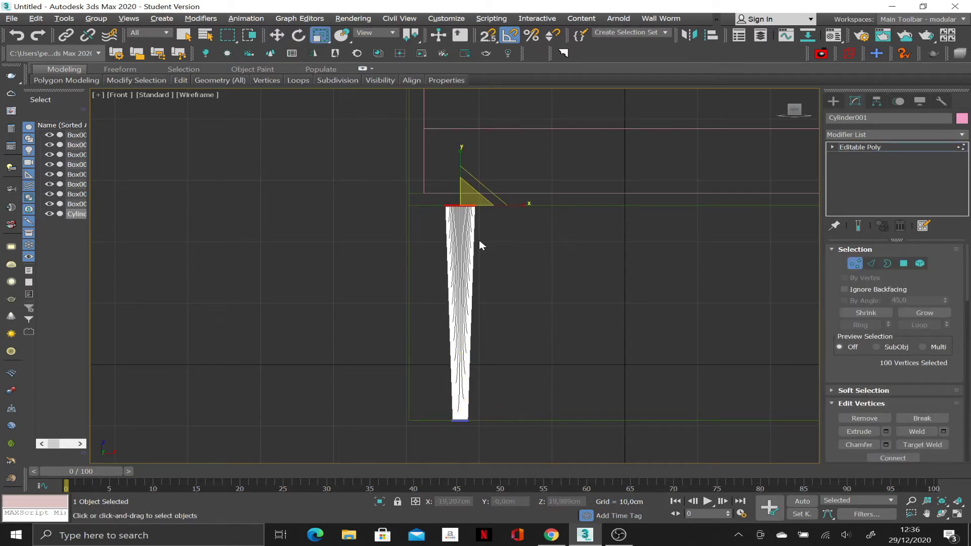
{"action": "key", "text": "alt+w"}
{"action": "key", "text": "alt+w"}
{"action": "left_click", "coordinate": [276, 35]}
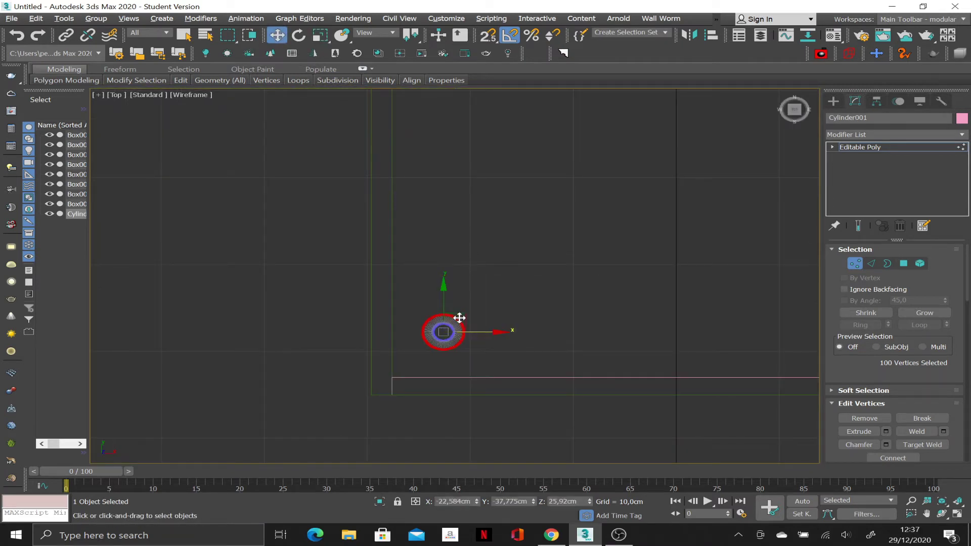
{"action": "left_click_drag", "start_coordinate": [478, 302], "coordinate": [515, 267]}
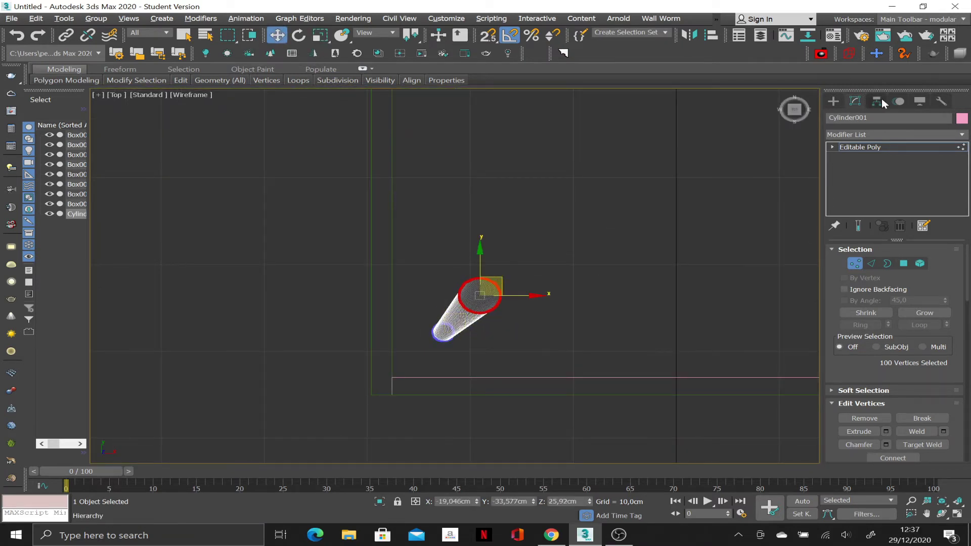
Step: Check the leg in Perspective, then move it toward the front-left corner in Top view
{"action": "left_click", "coordinate": [836, 106]}
{"action": "key", "text": "alt+w"}
{"action": "left_click", "coordinate": [590, 424]}
{"action": "key", "text": "alt+w"}
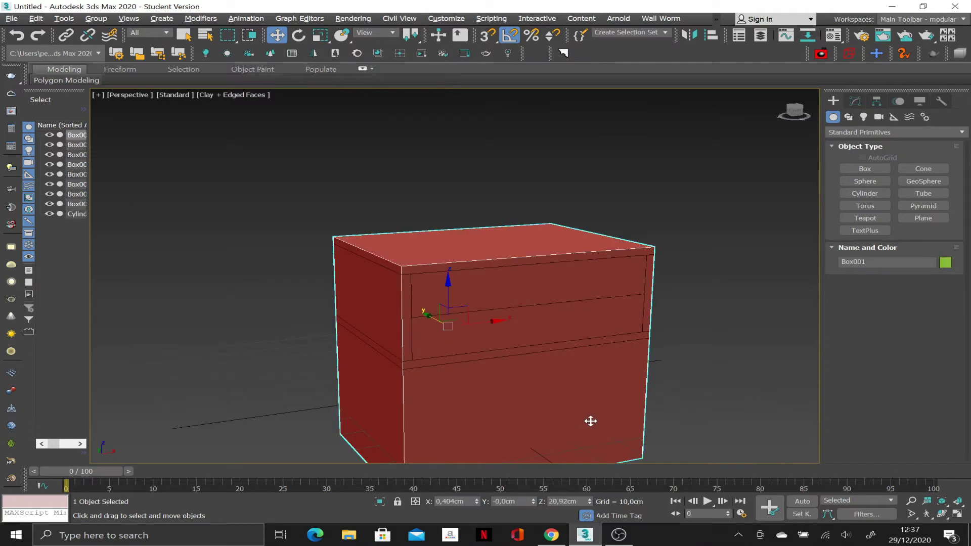
{"action": "left_click", "coordinate": [591, 426]}
{"action": "mouse_move", "coordinate": [591, 426]}
{"action": "middle_mouse_down", "text": "alt"}
{"action": "mouse_move", "coordinate": [552, 392]}
{"action": "mouse_move", "coordinate": [422, 375]}
{"action": "middle_mouse_up", "text": "alt"}
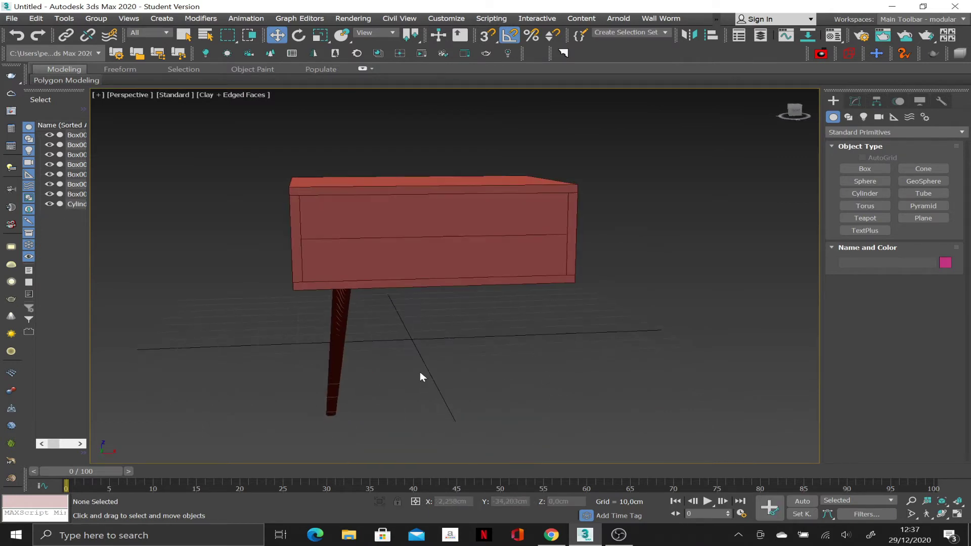
{"action": "left_click", "coordinate": [334, 399]}
{"action": "key", "text": "alt+w"}
{"action": "key", "text": "alt+w"}
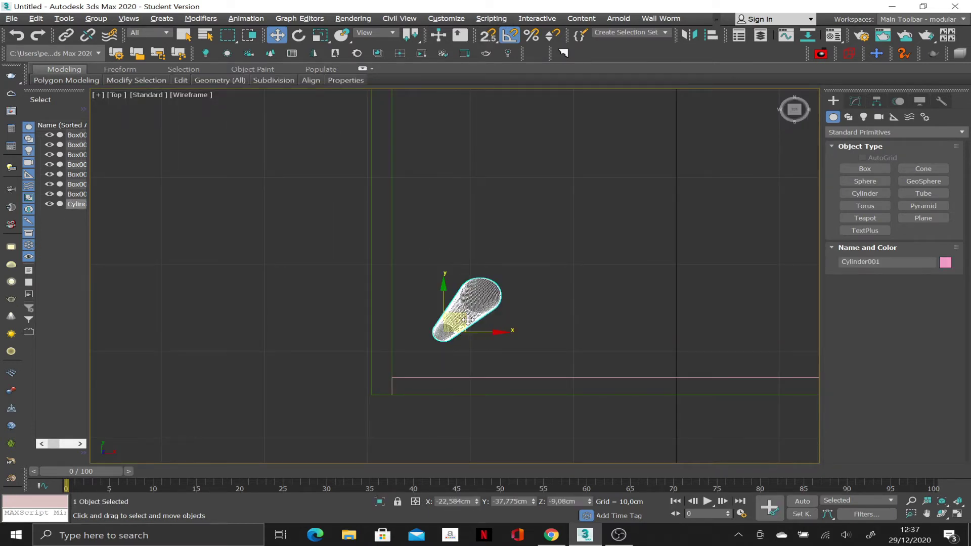
{"action": "left_click_drag", "start_coordinate": [467, 319], "coordinate": [445, 344]}
{"action": "scroll", "coordinate": [324, 318], "scroll_direction": "down", "scroll_amount": 3}
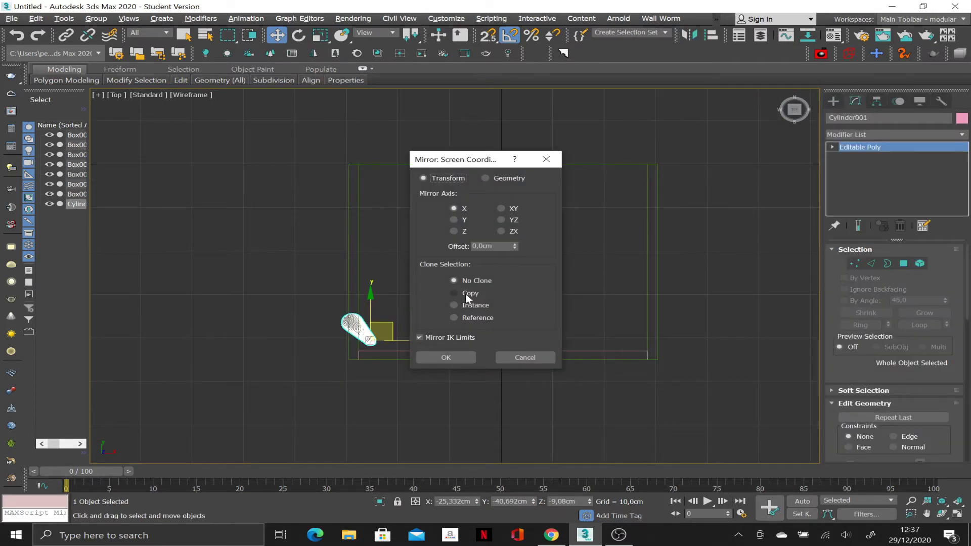
Step: Mirror the leg as an instance and move it to the front-right corner
{"action": "left_click", "coordinate": [468, 305]}
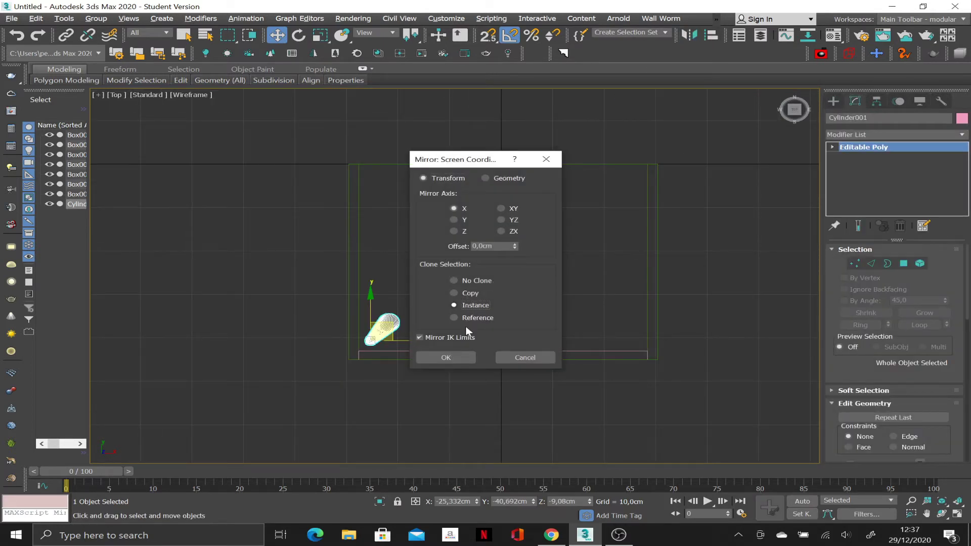
{"action": "left_click", "coordinate": [453, 356]}
{"action": "left_click_drag", "start_coordinate": [407, 338], "coordinate": [669, 345]}
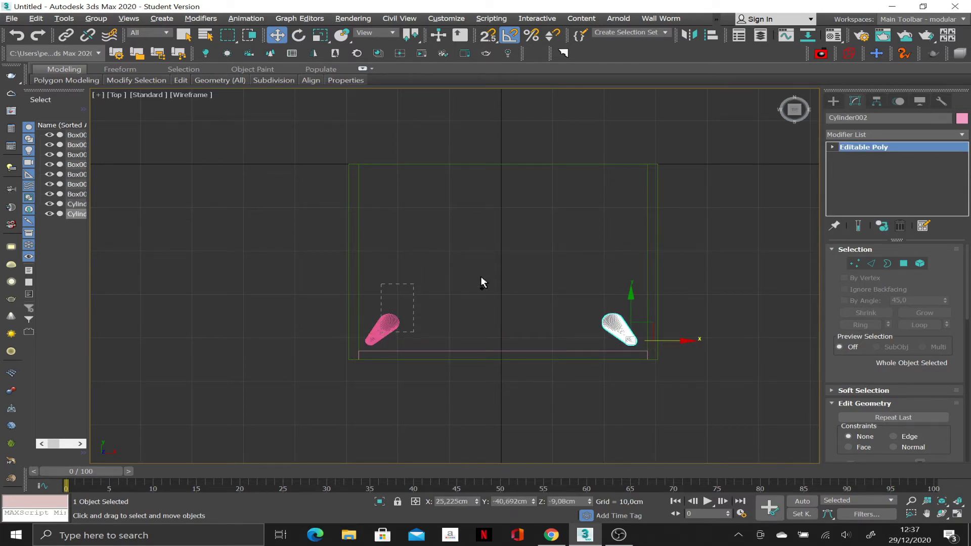
Step: Clone both front legs with a 180° rotation and move the copies to the back corners
{"action": "left_click", "coordinate": [383, 329], "text": "ctrl"}
{"action": "left_click", "coordinate": [298, 34]}
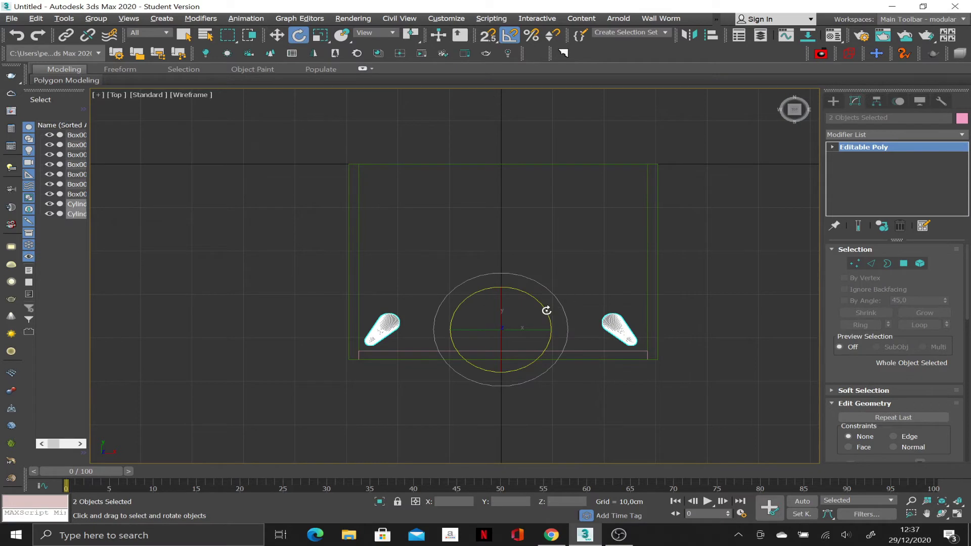
{"action": "left_click_drag", "start_coordinate": [572, 360], "coordinate": [579, 371]}
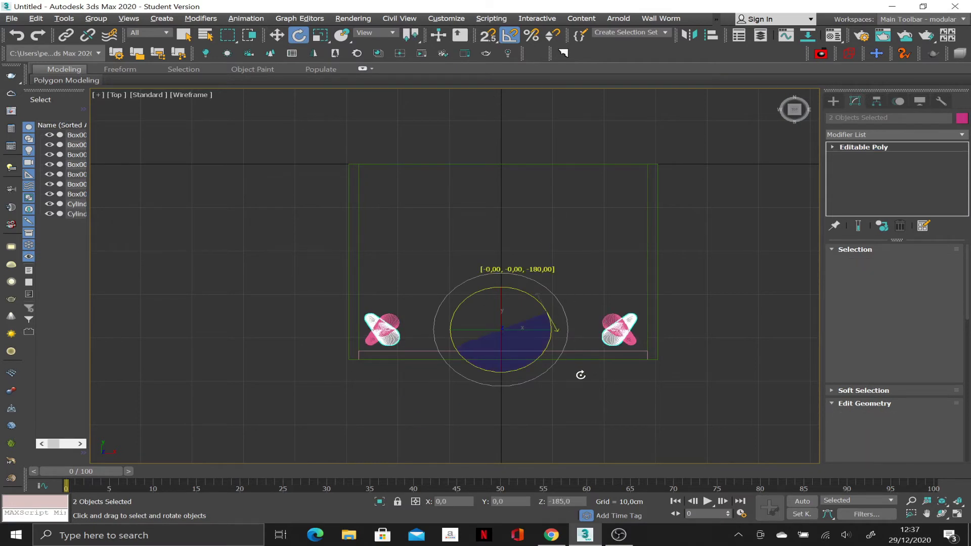
{"action": "left_click", "coordinate": [478, 312]}
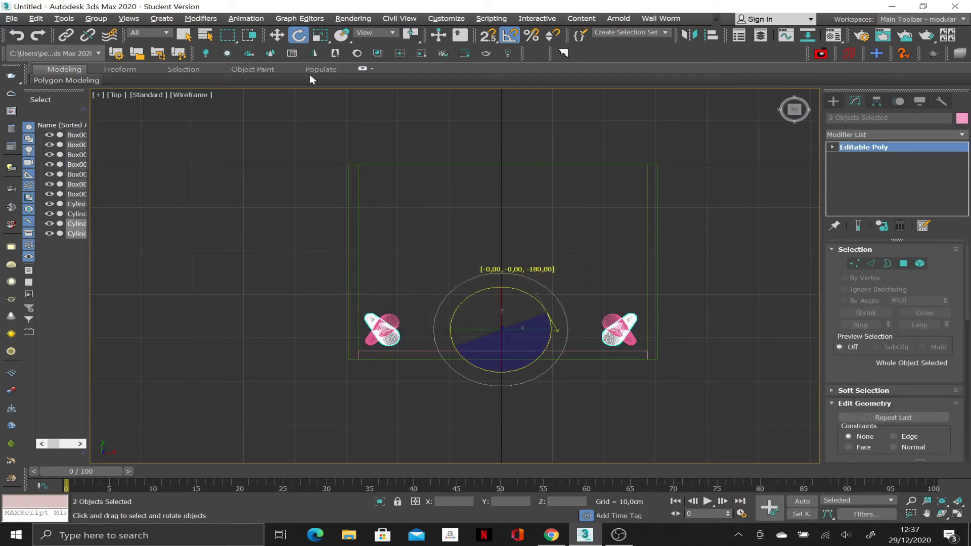
{"action": "left_click", "coordinate": [277, 35]}
{"action": "left_click_drag", "start_coordinate": [503, 271], "coordinate": [511, 150]}
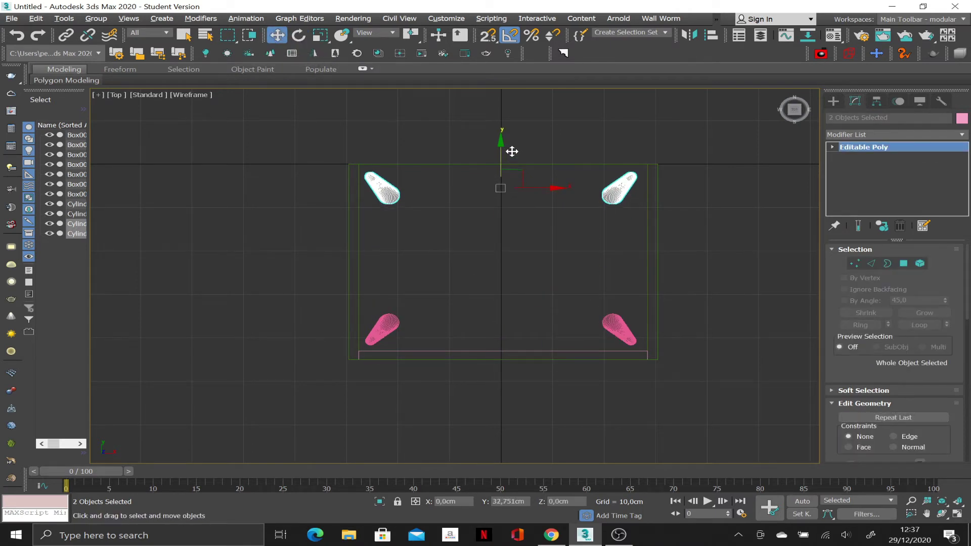
{"action": "key", "text": "alt+w"}
Step: Select the nightstand body boxes and browse the modifier list without applying anything
{"action": "right_click", "coordinate": [703, 143]}
{"action": "key", "text": "alt+w"}
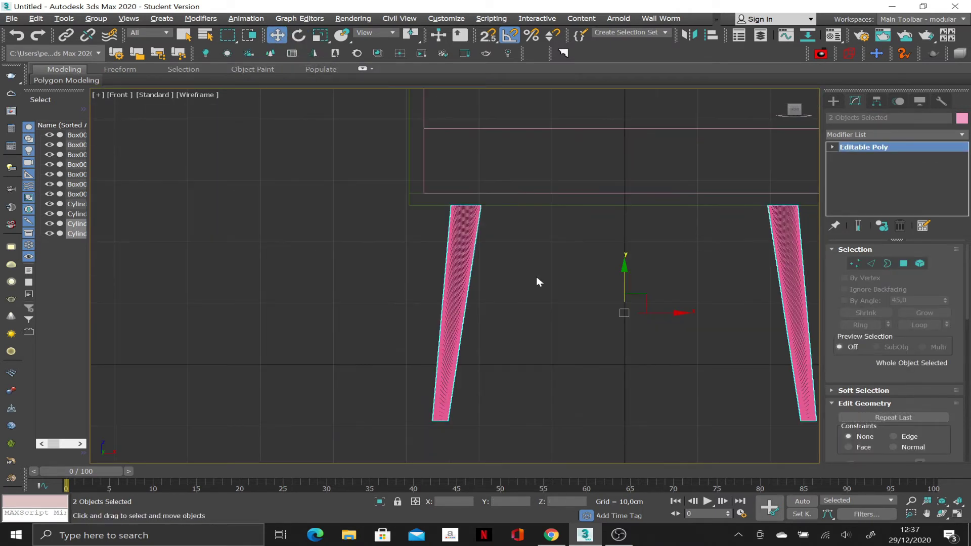
{"action": "left_click", "coordinate": [536, 276]}
{"action": "left_click_drag", "start_coordinate": [465, 239], "coordinate": [466, 240]}
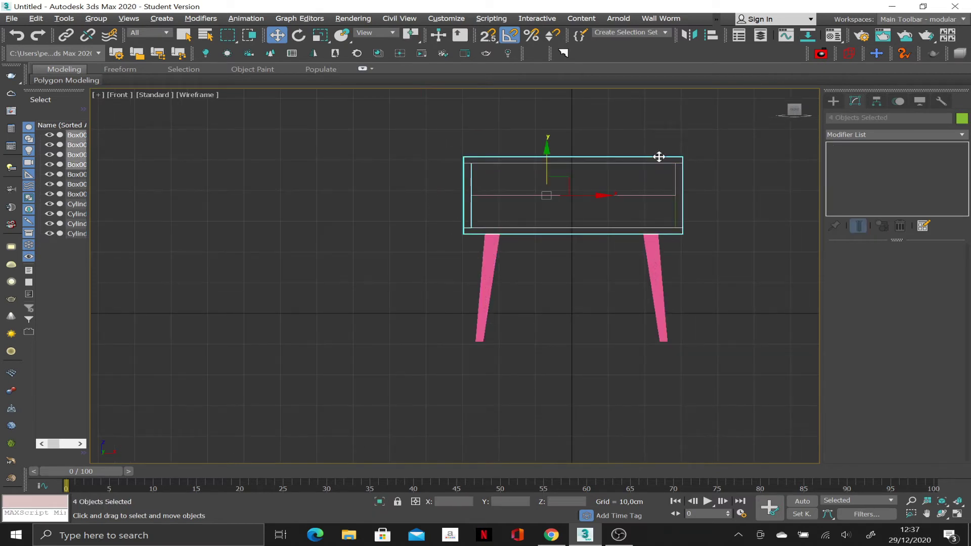
{"action": "left_click_drag", "start_coordinate": [683, 244], "coordinate": [682, 243], "text": "ctrl"}
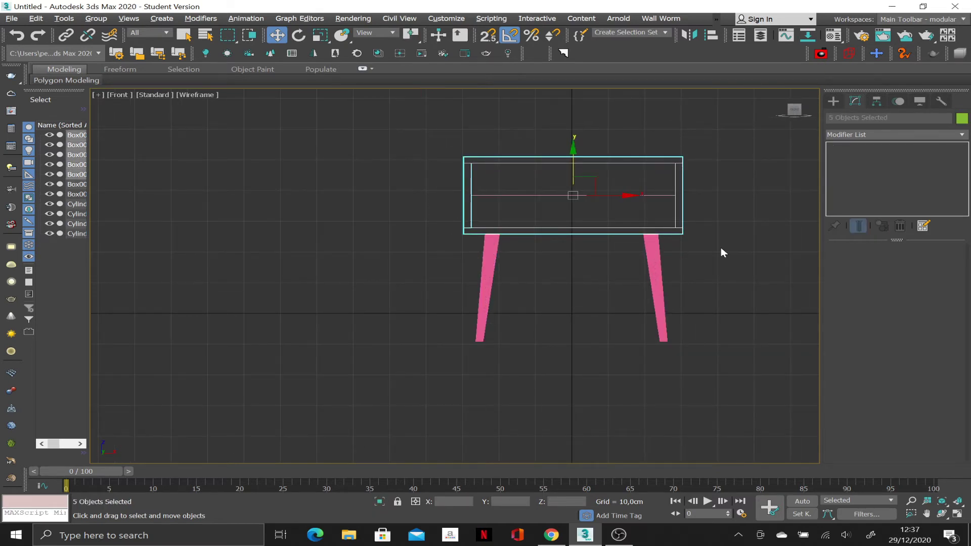
{"action": "left_click", "coordinate": [838, 134]}
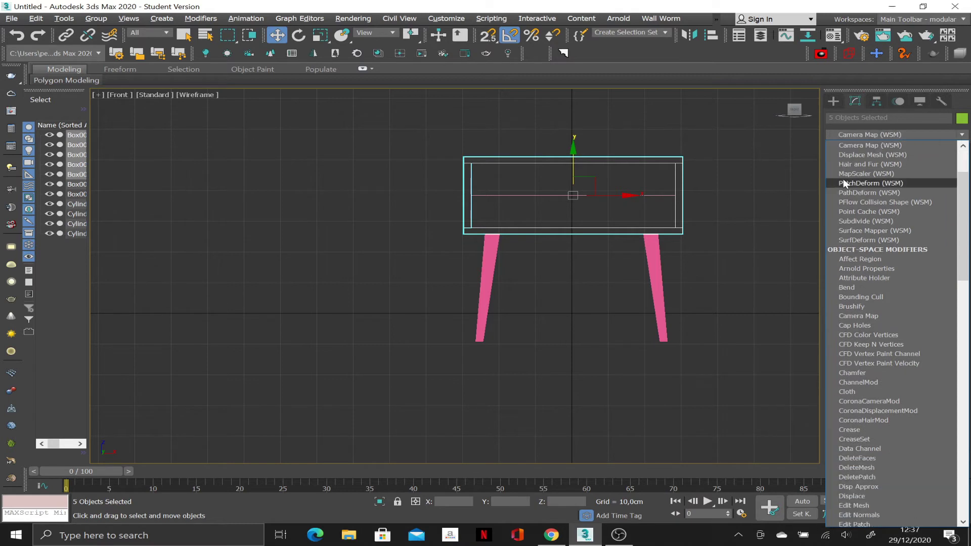
{"action": "left_click", "coordinate": [764, 288]}
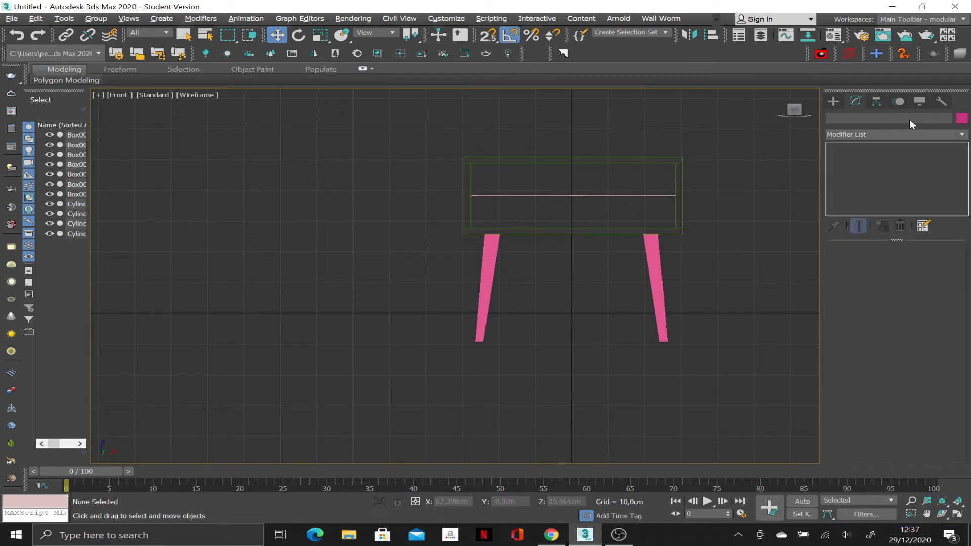
Step: Draw a 56 × 21 cm box panel across the front opening, then select the body pieces
{"action": "left_click", "coordinate": [833, 101]}
{"action": "left_click", "coordinate": [865, 168]}
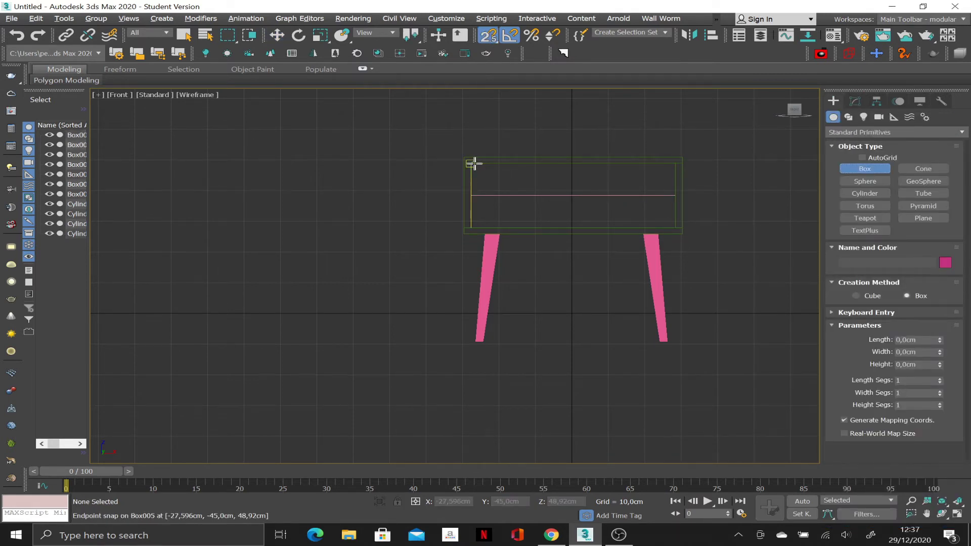
{"action": "left_click_drag", "start_coordinate": [472, 163], "coordinate": [675, 228]}
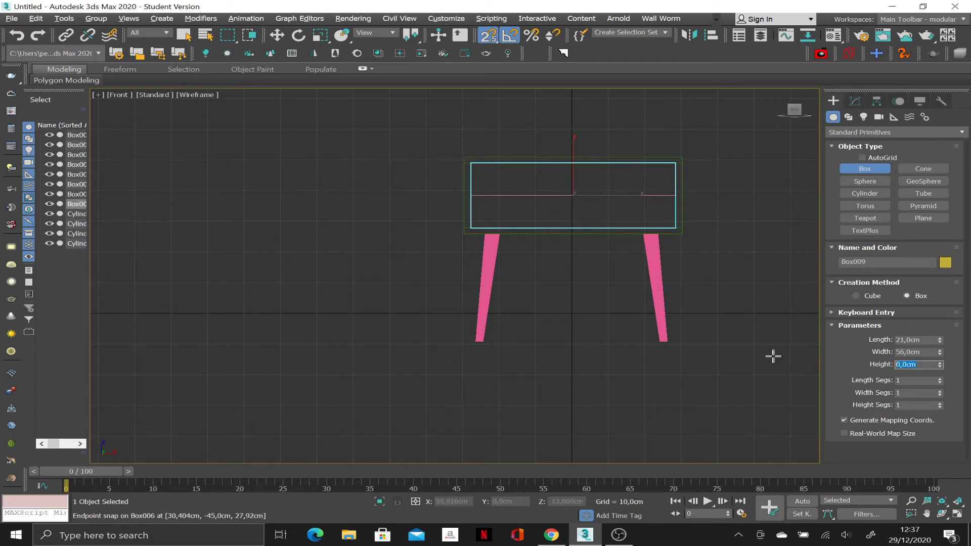
{"action": "key", "text": "w"}
{"action": "key", "text": "alt+w"}
{"action": "key", "text": "alt+w"}
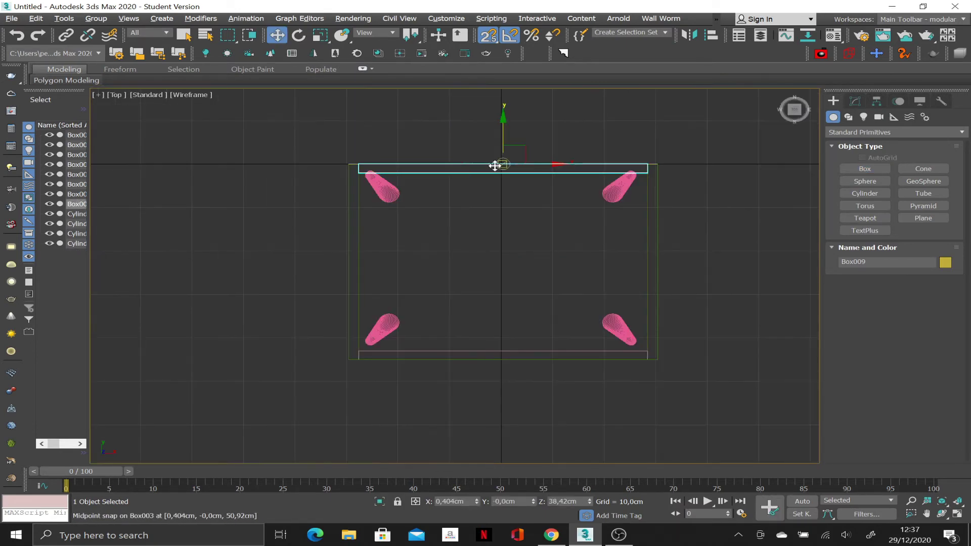
{"action": "key", "text": "alt+w"}
{"action": "key", "text": "alt+w"}
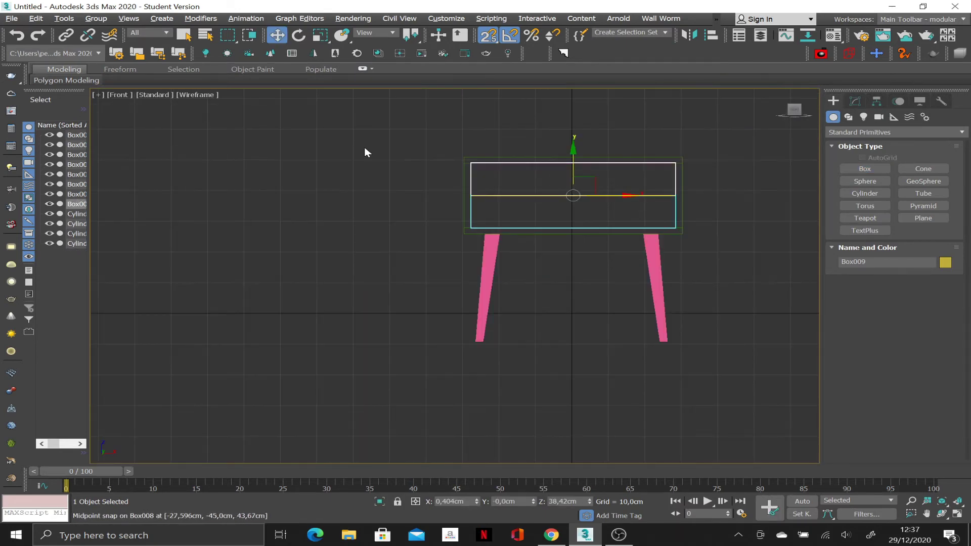
{"action": "mouse_move", "coordinate": [357, 140]}
{"action": "left_mouse_down"}
{"action": "mouse_move", "coordinate": [723, 223]}
{"action": "mouse_move", "coordinate": [718, 230]}
{"action": "left_mouse_up"}
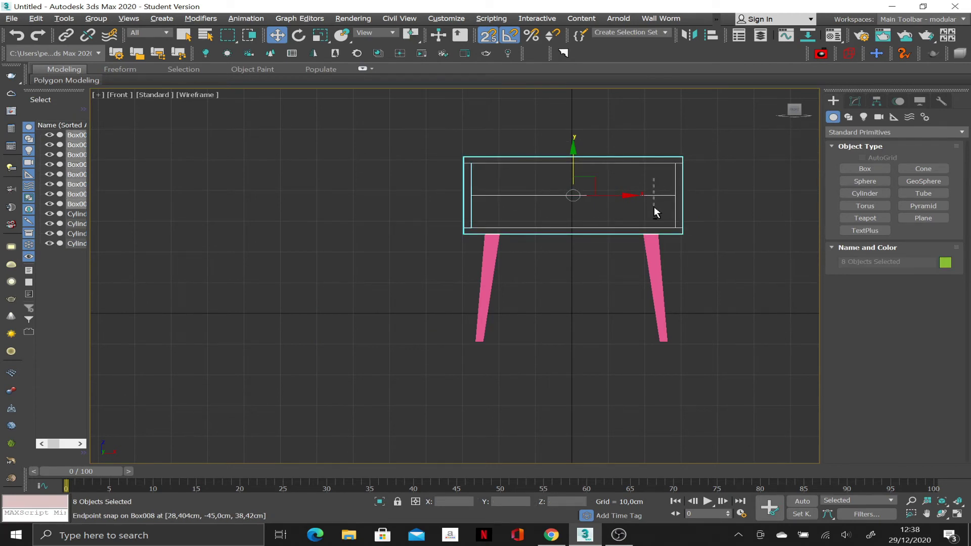
Step: Add a Chamfer modifier with Legacy amount type and 0,1 cm amount to the six pieces
{"action": "left_click", "coordinate": [854, 102]}
{"action": "left_click", "coordinate": [856, 135]}
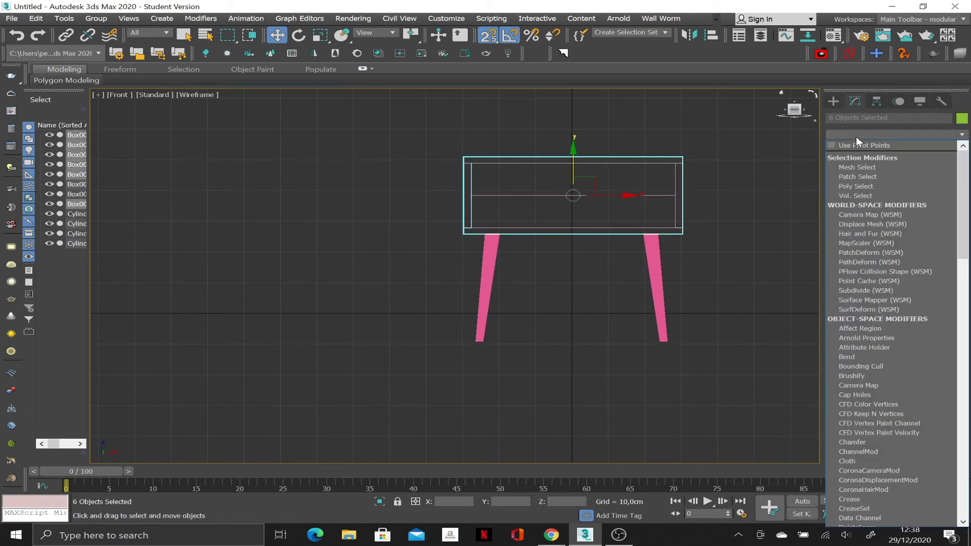
{"action": "scroll", "coordinate": [854, 162], "scroll_direction": "down", "scroll_amount": 2}
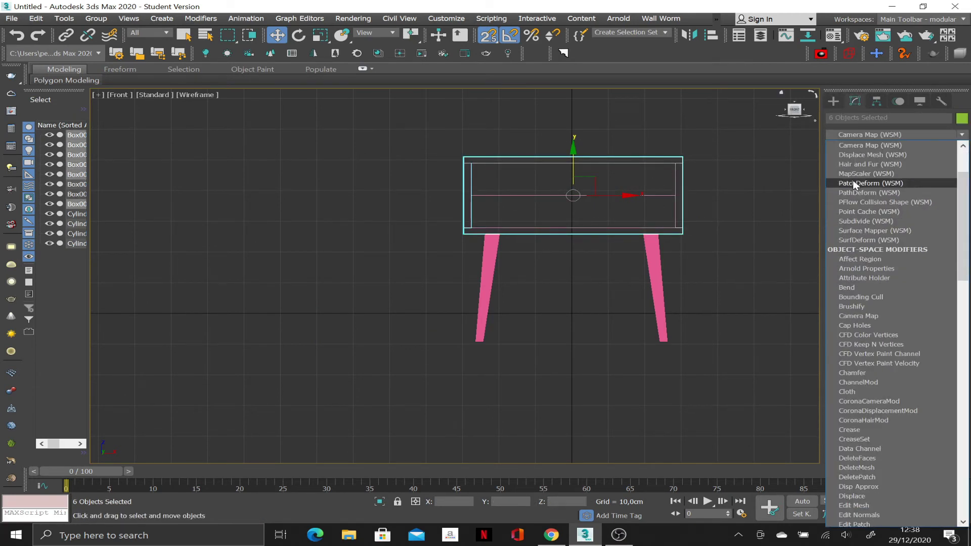
{"action": "left_click", "coordinate": [859, 373]}
{"action": "left_click", "coordinate": [917, 339]}
{"action": "left_click", "coordinate": [907, 364]}
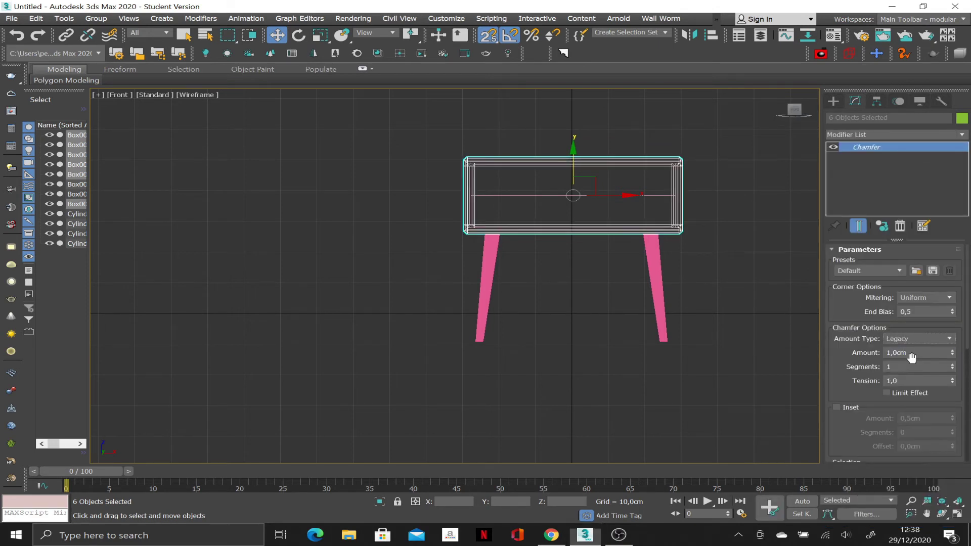
{"action": "type", "text": "0,1"}
{"action": "key", "text": "Return"}
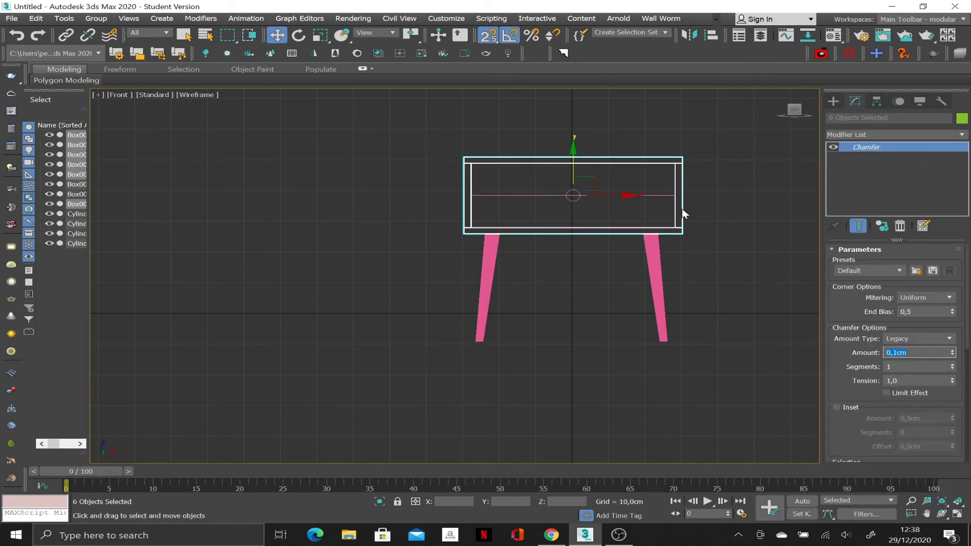
Step: Inspect the chamfered corners up close in the Perspective view
{"action": "key", "text": "p"}
{"action": "scroll", "coordinate": [576, 321], "scroll_direction": "up", "scroll_amount": 5}
{"action": "scroll", "coordinate": [559, 286], "scroll_direction": "down", "scroll_amount": 3}
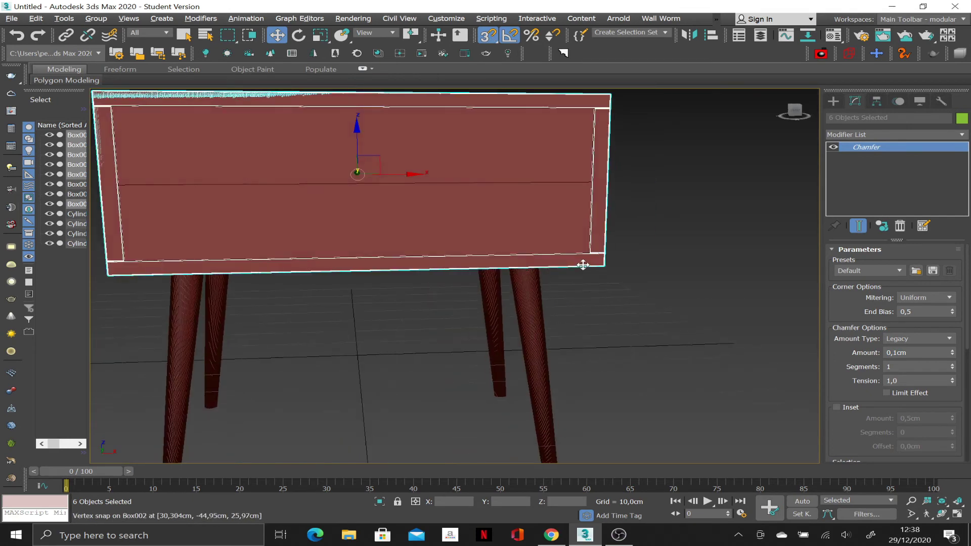
{"action": "middle_click_drag", "start_coordinate": [582, 262], "coordinate": [516, 244], "text": "alt"}
{"action": "left_click", "coordinate": [488, 223]}
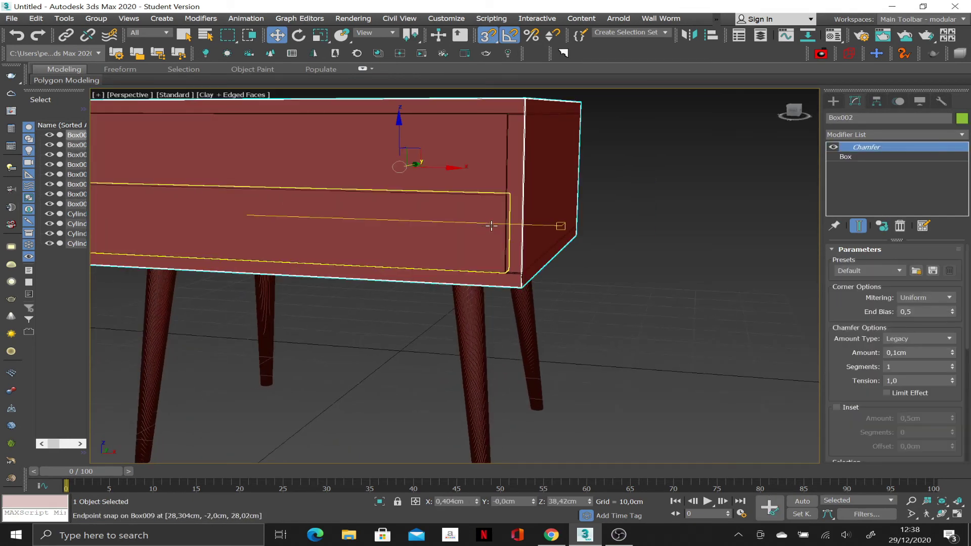
{"action": "key", "text": "ctrl+d"}
{"action": "mouse_move", "coordinate": [494, 225]}
{"action": "middle_mouse_down", "text": "alt"}
{"action": "mouse_move", "coordinate": [375, 243]}
{"action": "mouse_move", "coordinate": [486, 232]}
{"action": "middle_mouse_up", "text": "alt"}
{"action": "left_click", "coordinate": [314, 232]}
Step: Add a Chamfer modifier of Legacy amount type, 1,0cm, to both drawer fronts
{"action": "middle_click_drag", "start_coordinate": [314, 232], "coordinate": [449, 206], "text": "alt"}
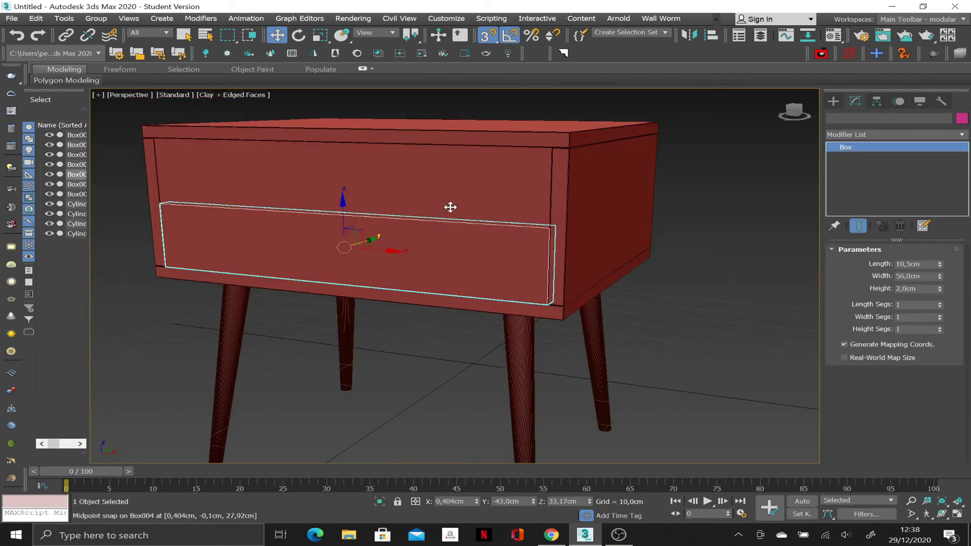
{"action": "left_click", "coordinate": [607, 182], "text": "ctrl"}
{"action": "left_click", "coordinate": [915, 136]}
{"action": "scroll", "coordinate": [872, 173], "scroll_direction": "down", "scroll_amount": 3}
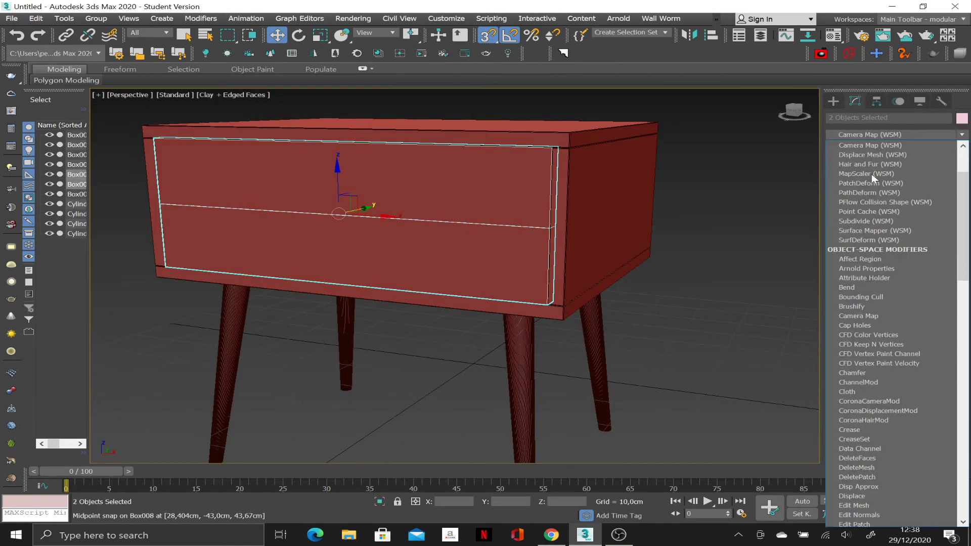
{"action": "left_click", "coordinate": [860, 373]}
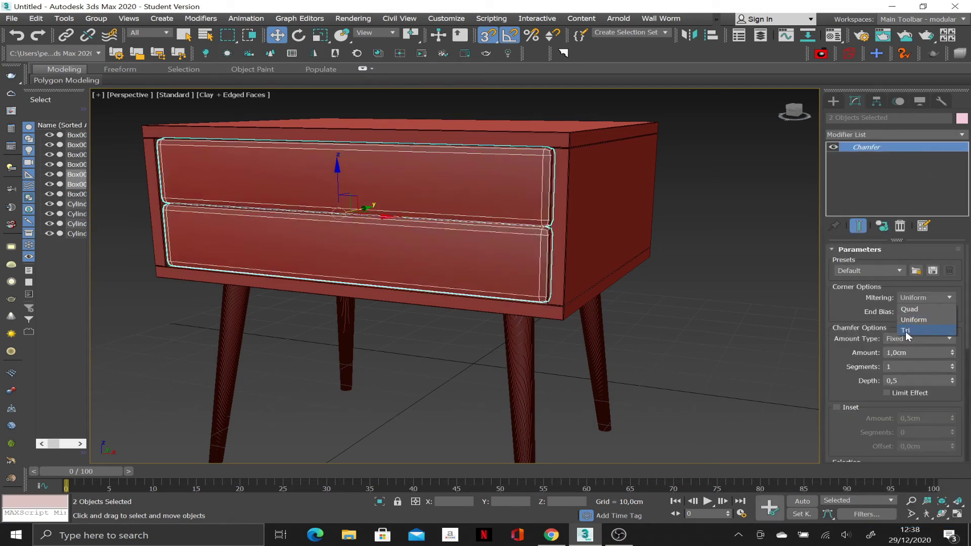
{"action": "left_click", "coordinate": [897, 339]}
{"action": "left_click", "coordinate": [899, 372]}
{"action": "left_click", "coordinate": [907, 353]}
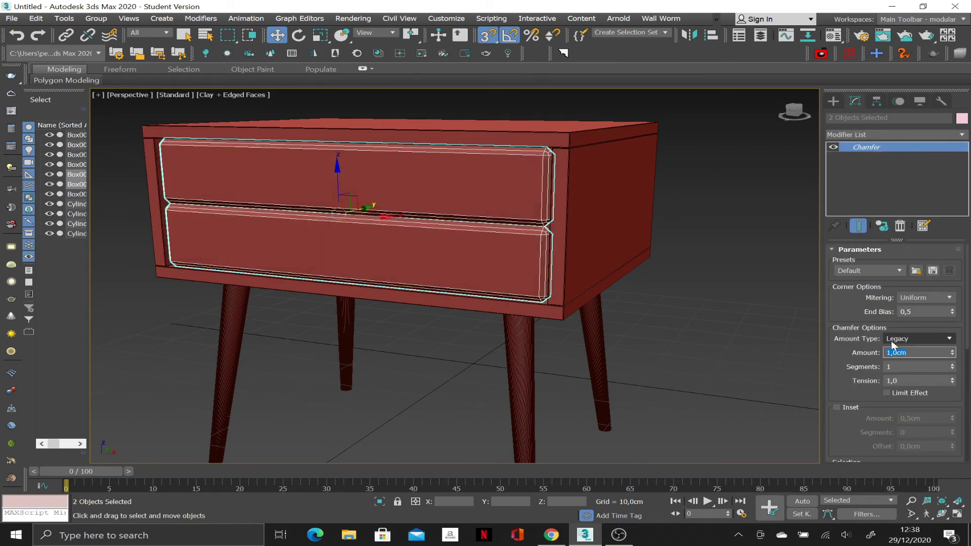
{"action": "type", "text": "0,2"}
Step: Deselect the drawer fronts and switch to creating a Standard Primitives Box
{"action": "left_click", "coordinate": [736, 274]}
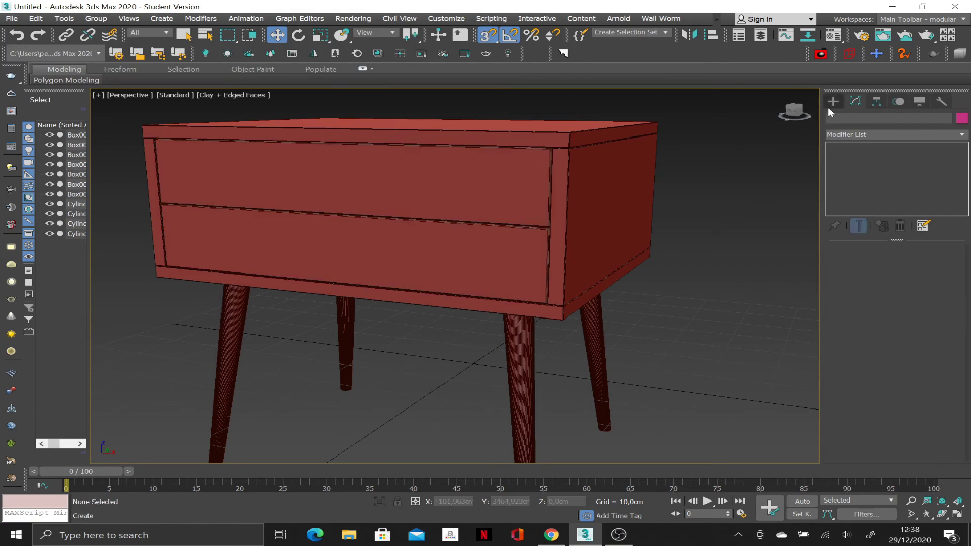
{"action": "left_click", "coordinate": [834, 101]}
{"action": "left_click", "coordinate": [864, 168]}
Step: In the front view, draw a 2 × 18 × 1 cm handle box on the upper drawer
{"action": "key", "text": "alt+w"}
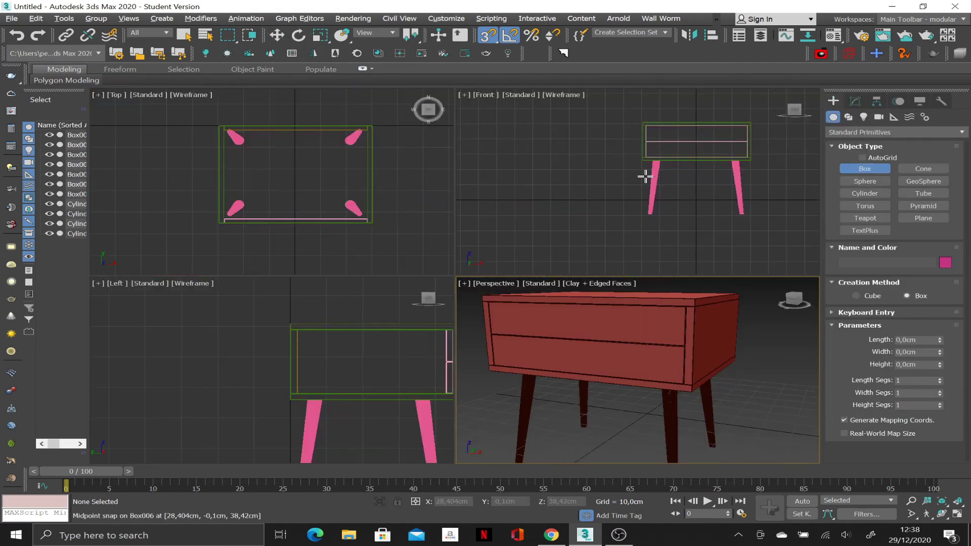
{"action": "right_click", "coordinate": [626, 181]}
{"action": "key", "text": "alt+w"}
{"action": "scroll", "coordinate": [626, 181], "scroll_direction": "up", "scroll_amount": 3}
{"action": "left_click_drag", "start_coordinate": [495, 170], "coordinate": [596, 182]}
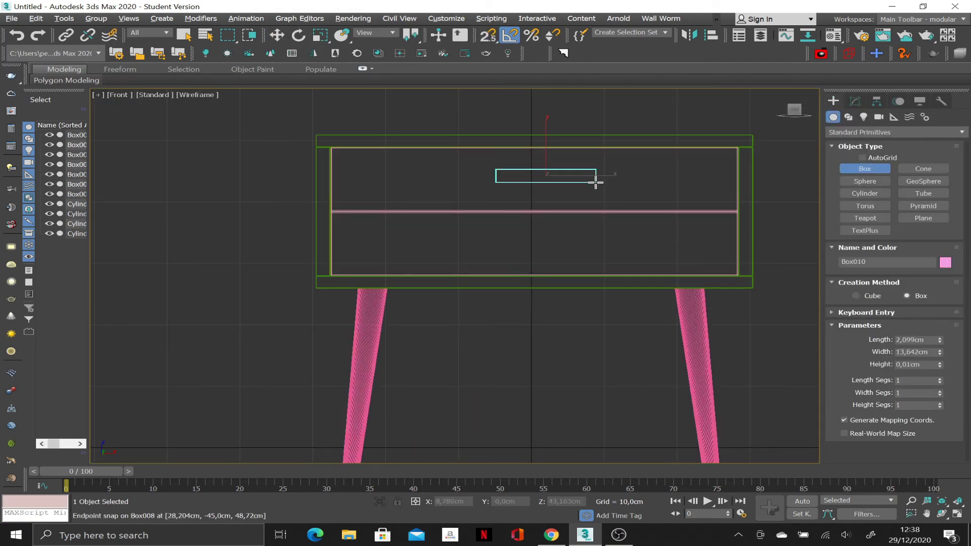
{"action": "left_click", "coordinate": [913, 340]}
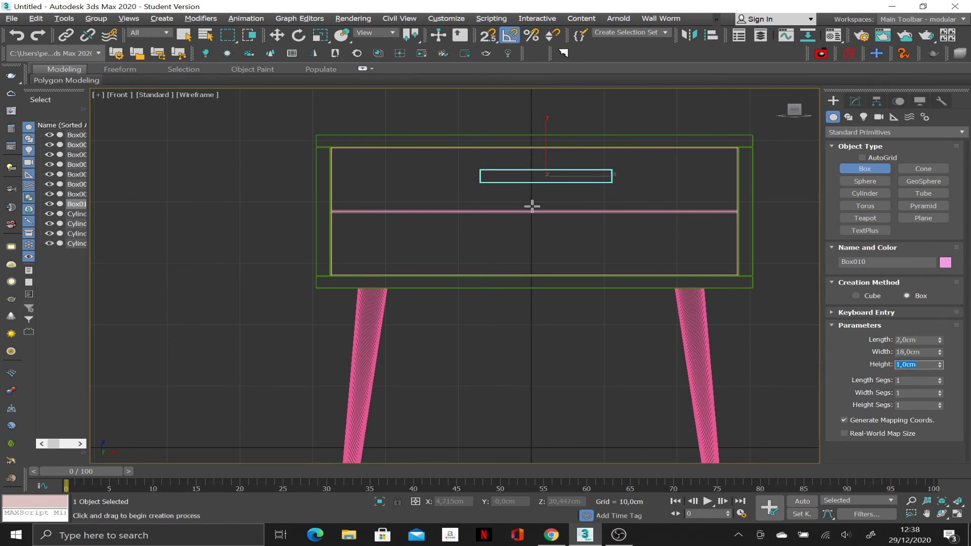
Step: With snaps on, centre the handle on the upper drawer and seat it on the front face
{"action": "key", "text": "w"}
{"action": "key", "text": "s"}
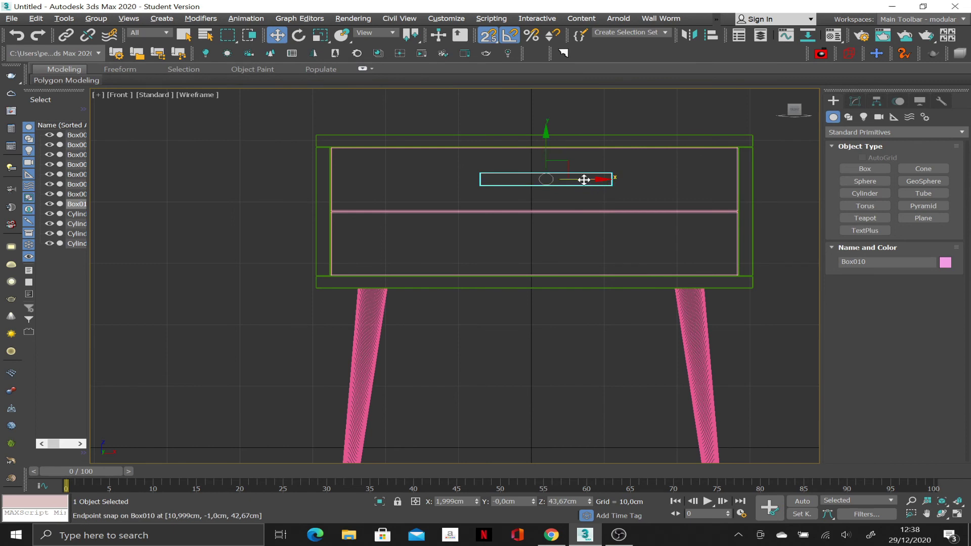
{"action": "mouse_move", "coordinate": [584, 179]}
{"action": "left_mouse_down"}
{"action": "mouse_move", "coordinate": [541, 135]}
{"action": "mouse_move", "coordinate": [504, 353]}
{"action": "left_mouse_up"}
{"action": "key", "text": "alt+w"}
{"action": "key", "text": "alt+w"}
{"action": "scroll", "coordinate": [476, 379], "scroll_direction": "up", "scroll_amount": 3}
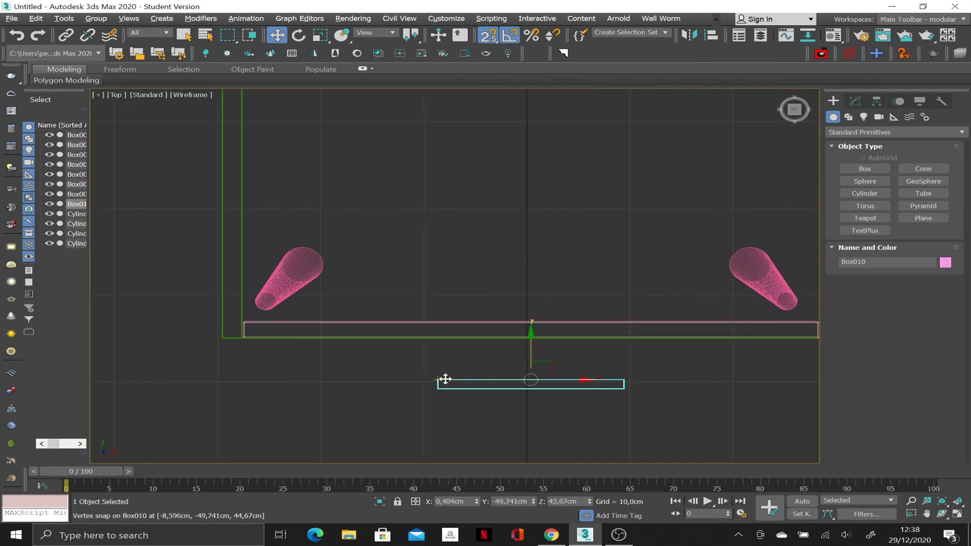
{"action": "mouse_move", "coordinate": [445, 380]}
{"action": "left_mouse_down"}
{"action": "mouse_move", "coordinate": [241, 336]}
{"action": "mouse_move", "coordinate": [258, 332]}
{"action": "left_mouse_up"}
{"action": "scroll", "coordinate": [232, 340], "scroll_direction": "up", "scroll_amount": 2}
{"action": "scroll", "coordinate": [241, 337], "scroll_direction": "up", "scroll_amount": 2}
{"action": "scroll", "coordinate": [241, 336], "scroll_direction": "up", "scroll_amount": 2}
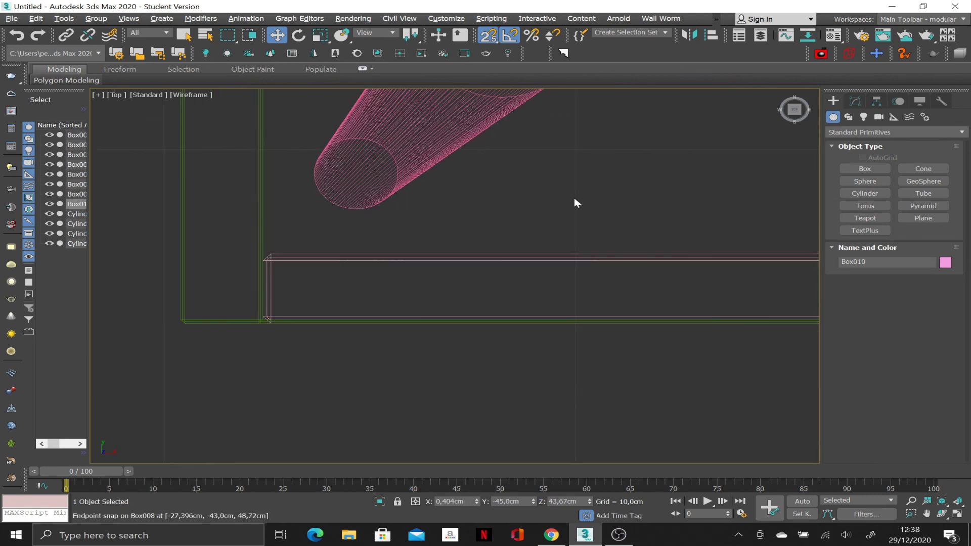
Step: Clone the handle down onto the lower drawer as Box011
{"action": "key", "text": "alt+w"}
{"action": "right_click", "coordinate": [541, 158]}
{"action": "key", "text": "alt+w"}
{"action": "left_click_drag", "start_coordinate": [645, 209], "coordinate": [738, 243], "text": "shift"}
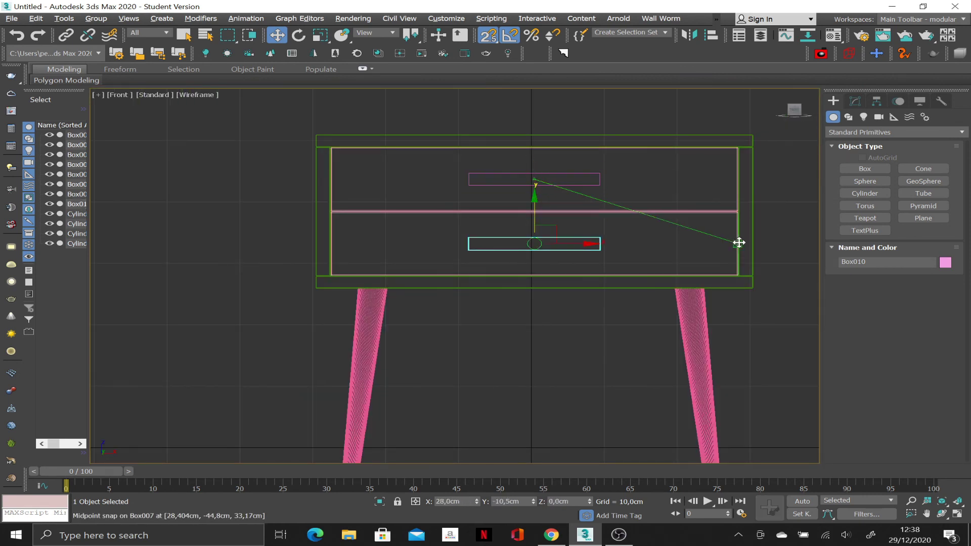
{"action": "left_click", "coordinate": [479, 316]}
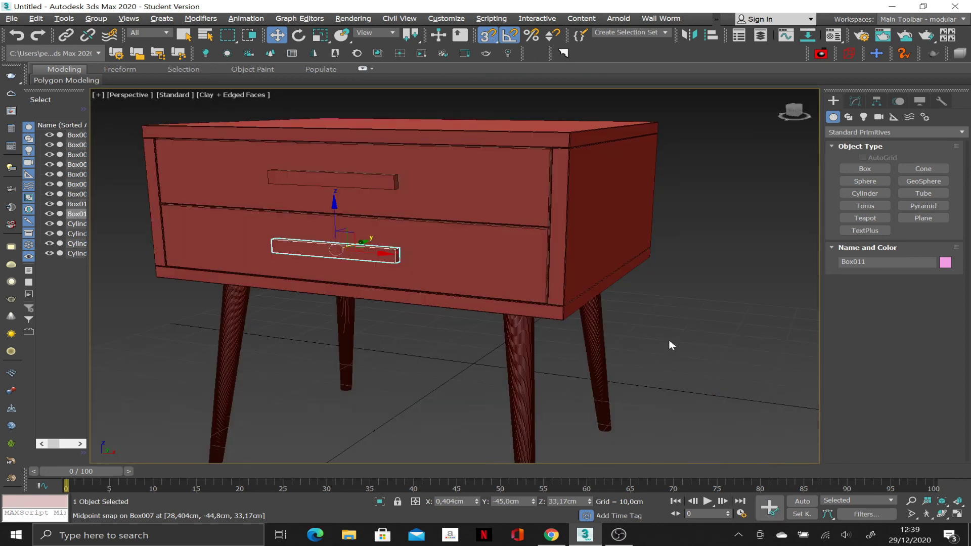
{"action": "left_click", "coordinate": [679, 282]}
{"action": "scroll", "coordinate": [678, 282], "scroll_direction": "down", "scroll_amount": 3}
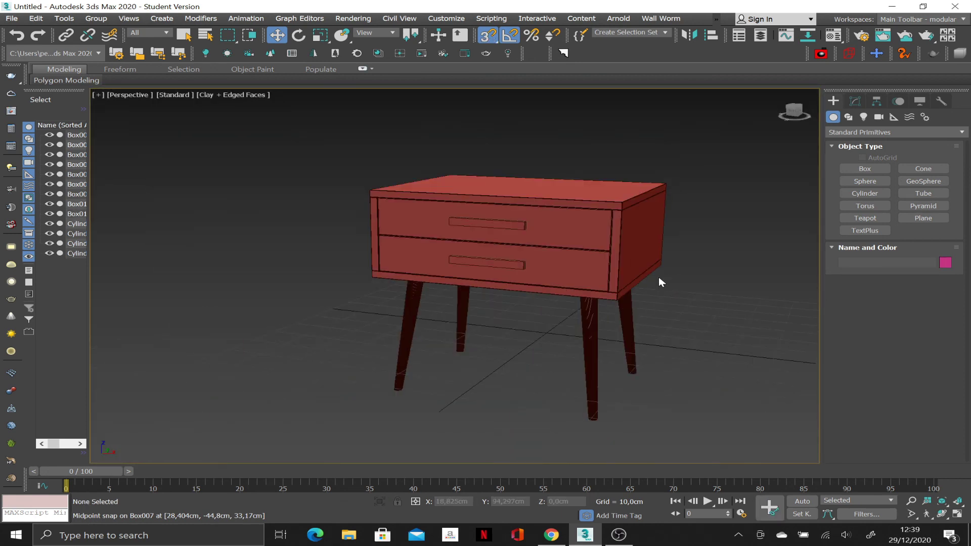